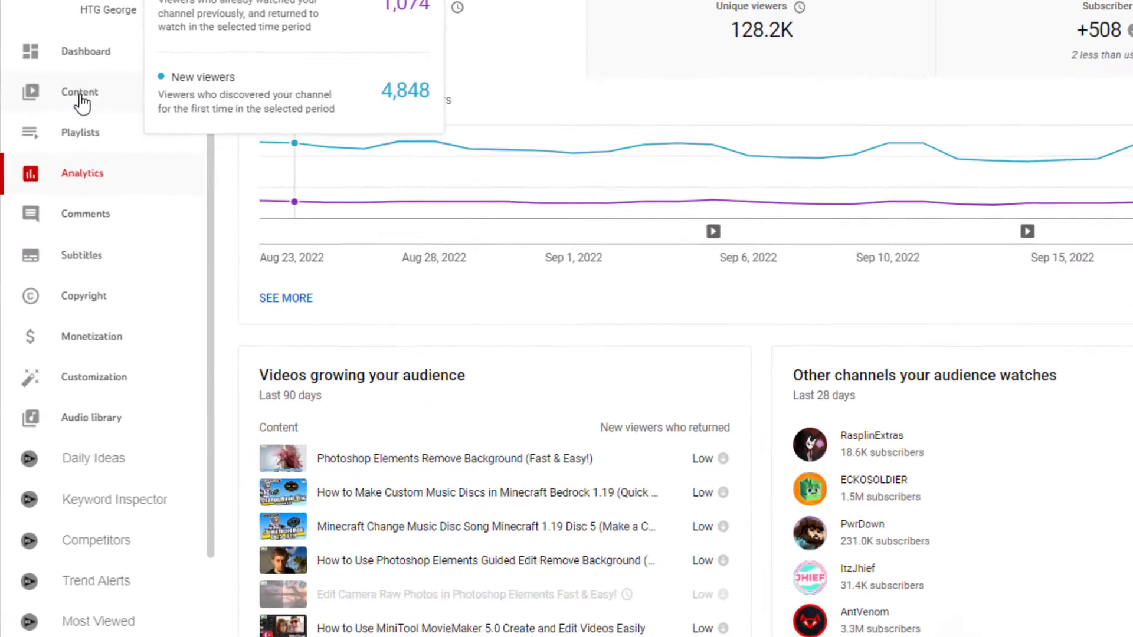
Open the Edit Camera Raw Photos video's analytics and review its traffic sources and 4:05 retention
{"action": "left_click", "coordinate": [50, 225]}
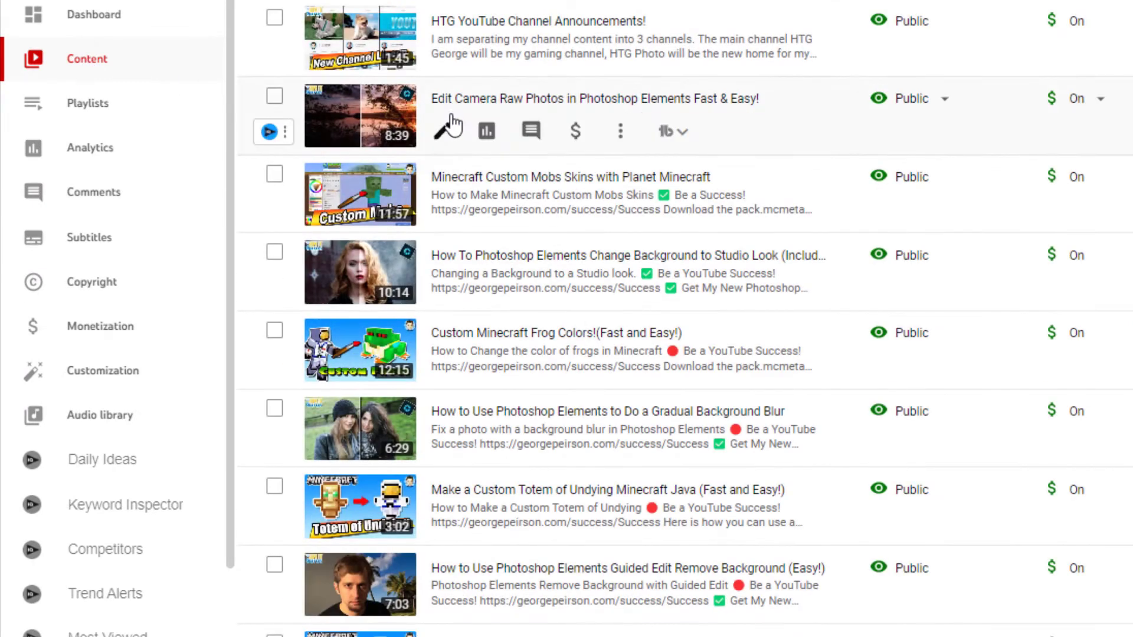
{"action": "left_click", "coordinate": [486, 132]}
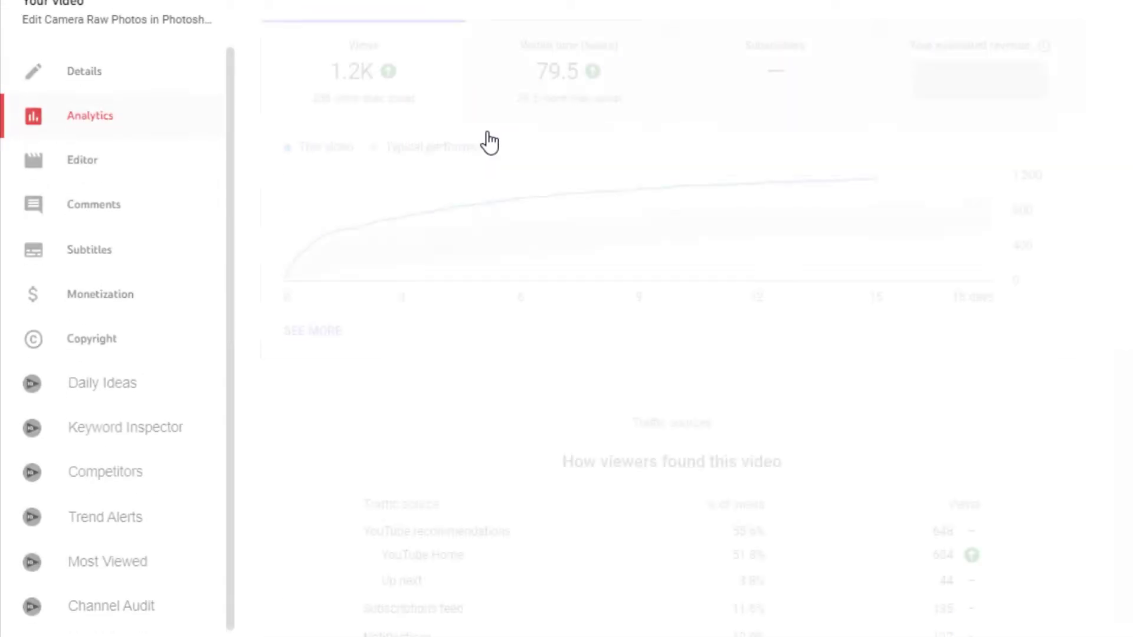
{"action": "scroll", "coordinate": [514, 316], "scroll_direction": "down", "scroll_amount": 5}
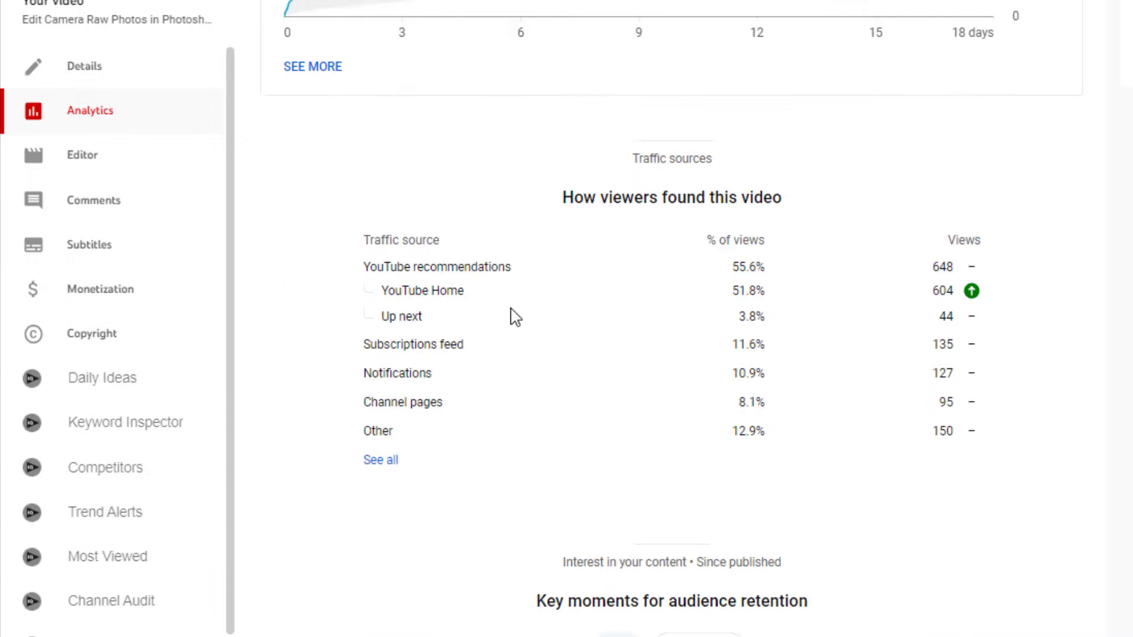
{"action": "scroll", "coordinate": [602, 245], "scroll_direction": "down", "scroll_amount": 5}
{"action": "scroll", "coordinate": [600, 231], "scroll_direction": "down", "scroll_amount": 5}
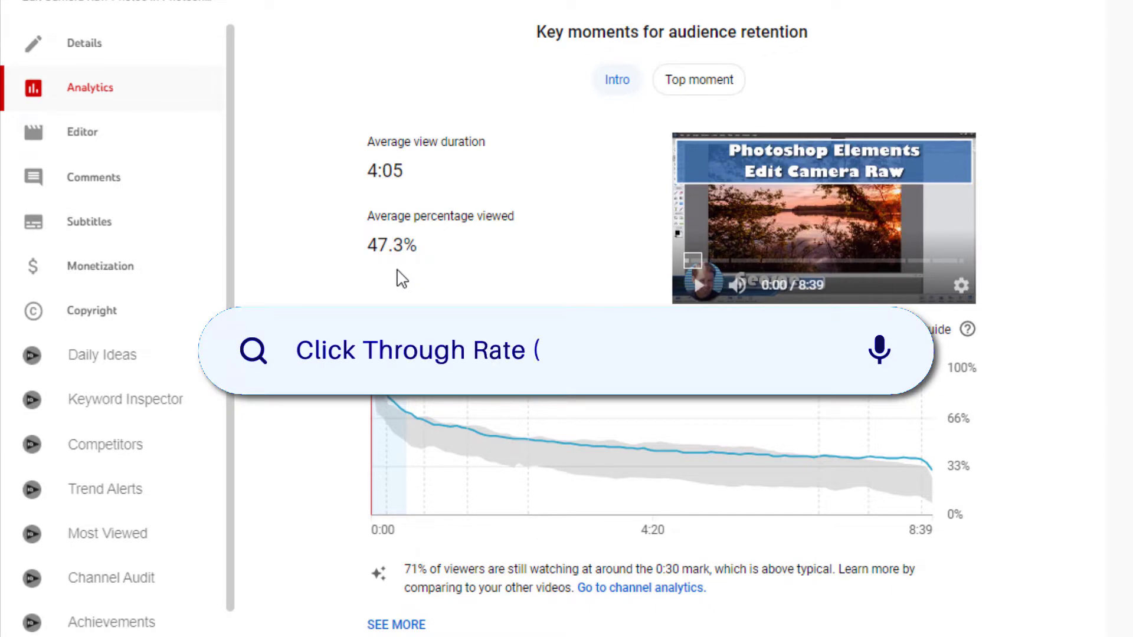
{"action": "scroll", "coordinate": [401, 277], "scroll_direction": "up", "scroll_amount": 5}
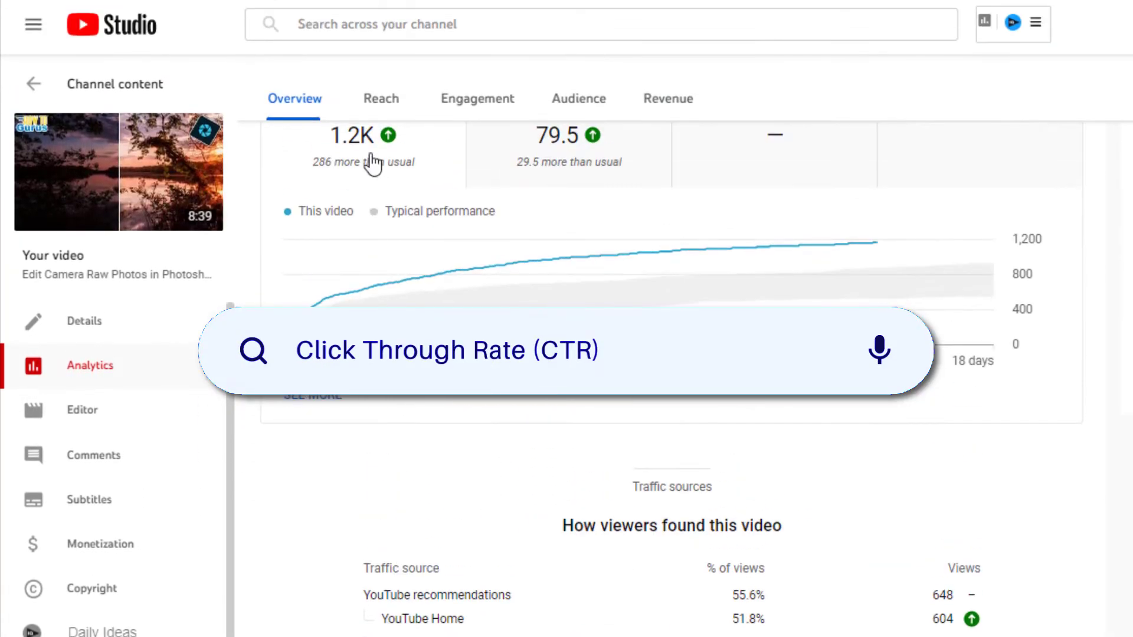
Show the video's Reach stats and chart its 2.0% impressions click-through rate over time
{"action": "left_click", "coordinate": [378, 99]}
{"action": "left_click", "coordinate": [633, 291]}
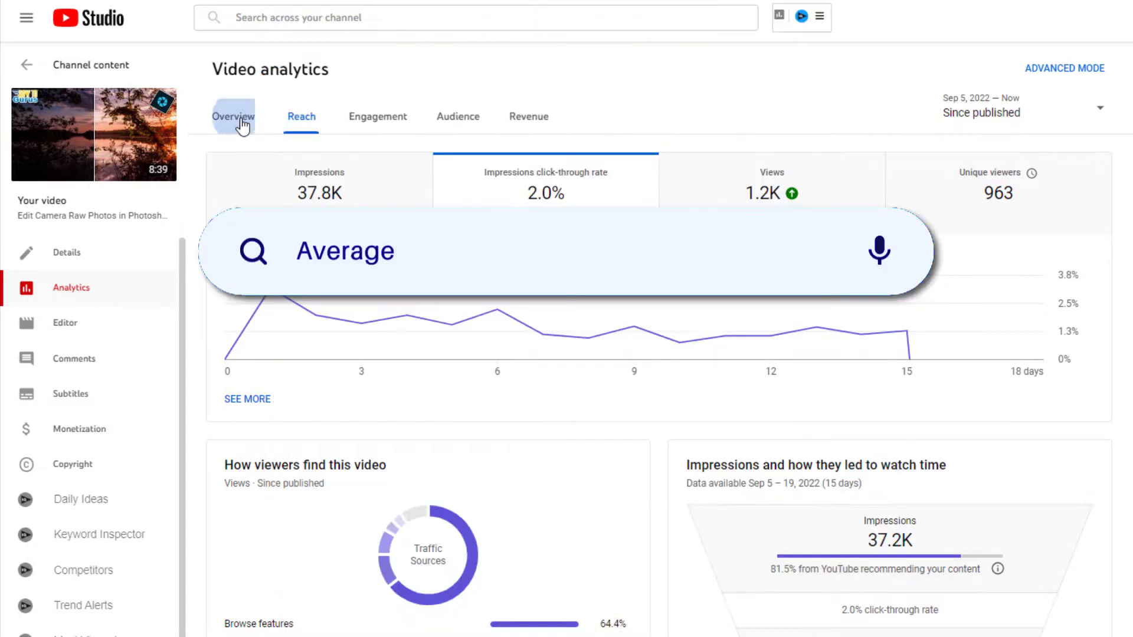
Go back to the video's Overview showing 1,166 views and 79.5 watch hours
{"action": "left_click", "coordinate": [233, 117]}
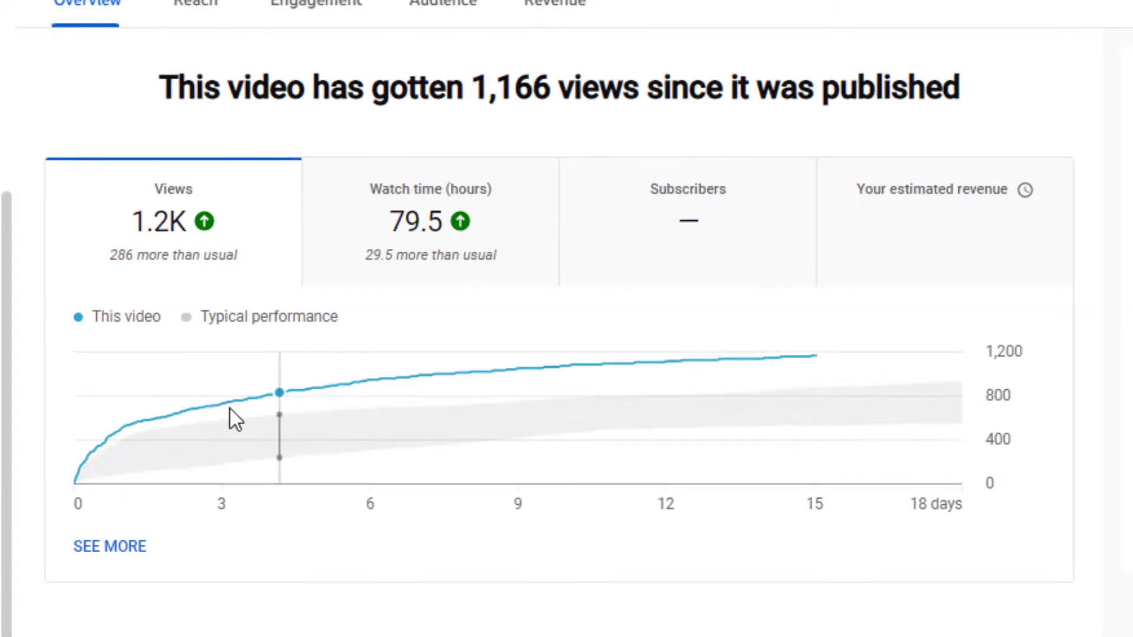
{"action": "mouse_move", "coordinate": [374, 381]}
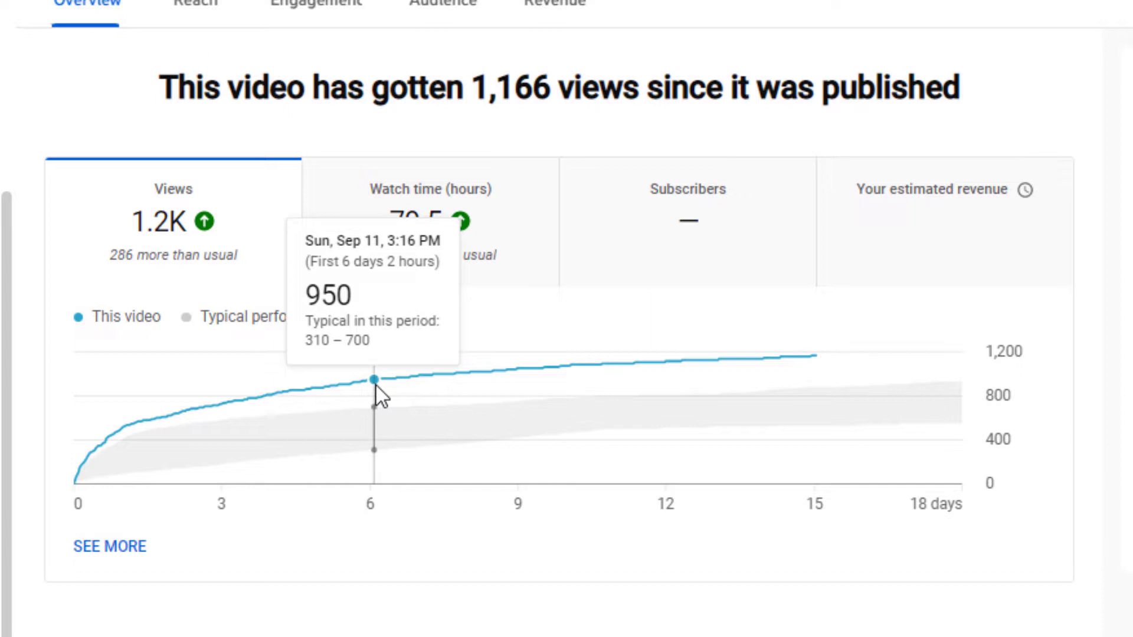
Scroll the overview down to the traffic sources and retention key moments (4:05, 47.3% viewed)
{"action": "scroll", "coordinate": [376, 386], "scroll_direction": "down", "scroll_amount": 5}
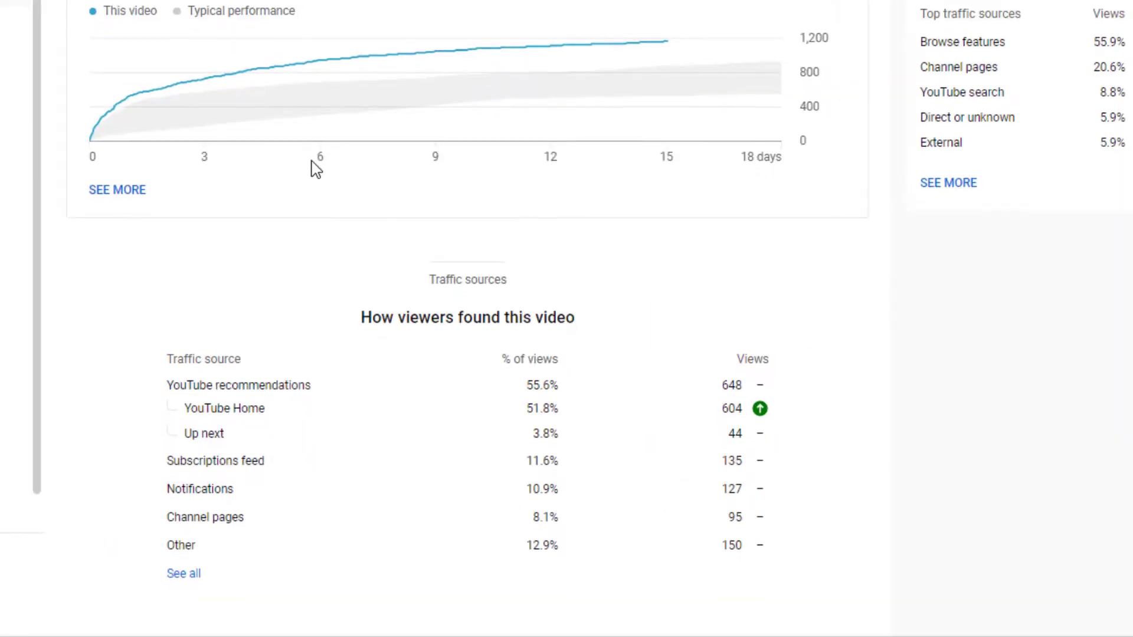
{"action": "scroll", "coordinate": [314, 168], "scroll_direction": "down", "scroll_amount": 6}
{"action": "scroll", "coordinate": [314, 169], "scroll_direction": "down", "scroll_amount": 1}
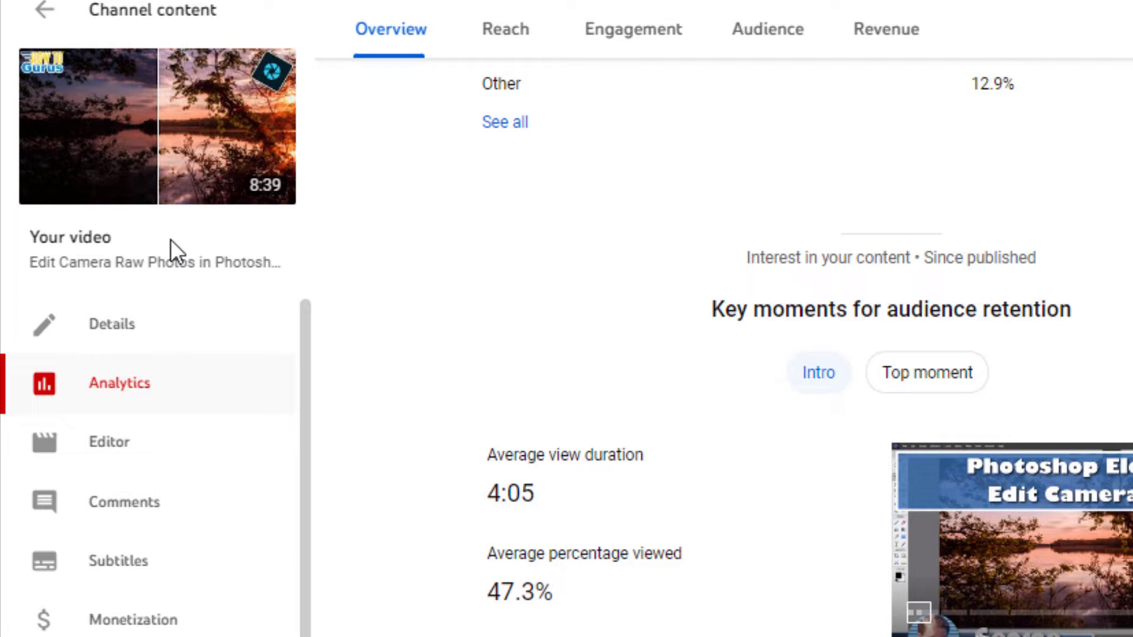
Open the video's details page and bring up the thumbnail Options menu, then dismiss it unchanged
{"action": "left_click", "coordinate": [105, 333]}
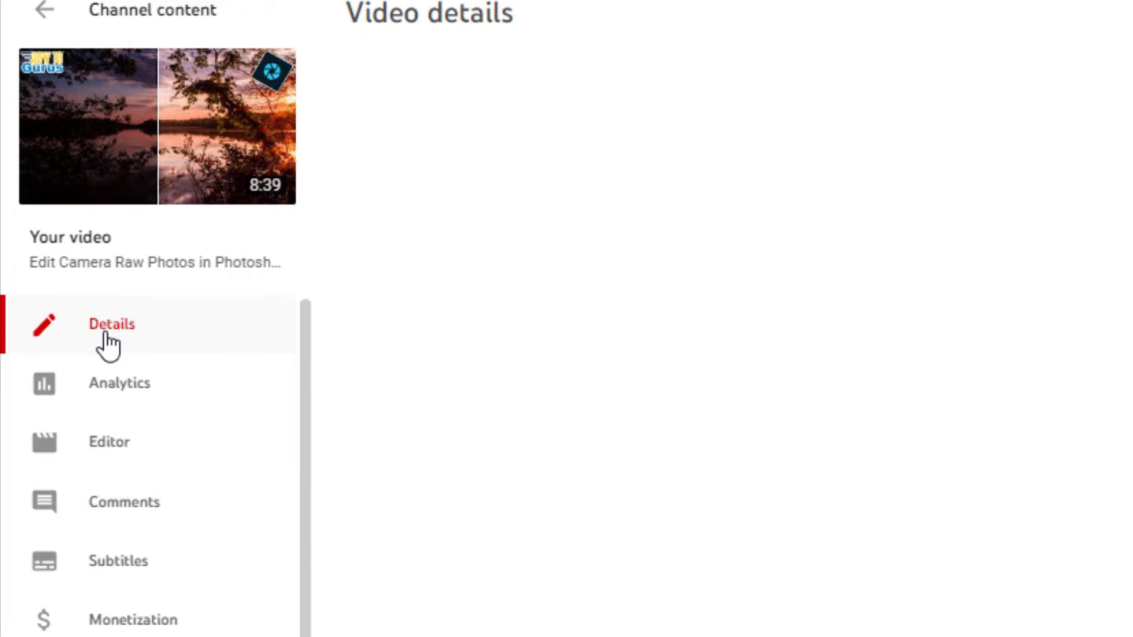
{"action": "scroll", "coordinate": [959, 590], "scroll_direction": "down", "scroll_amount": 6}
{"action": "scroll", "coordinate": [950, 573], "scroll_direction": "down", "scroll_amount": 5}
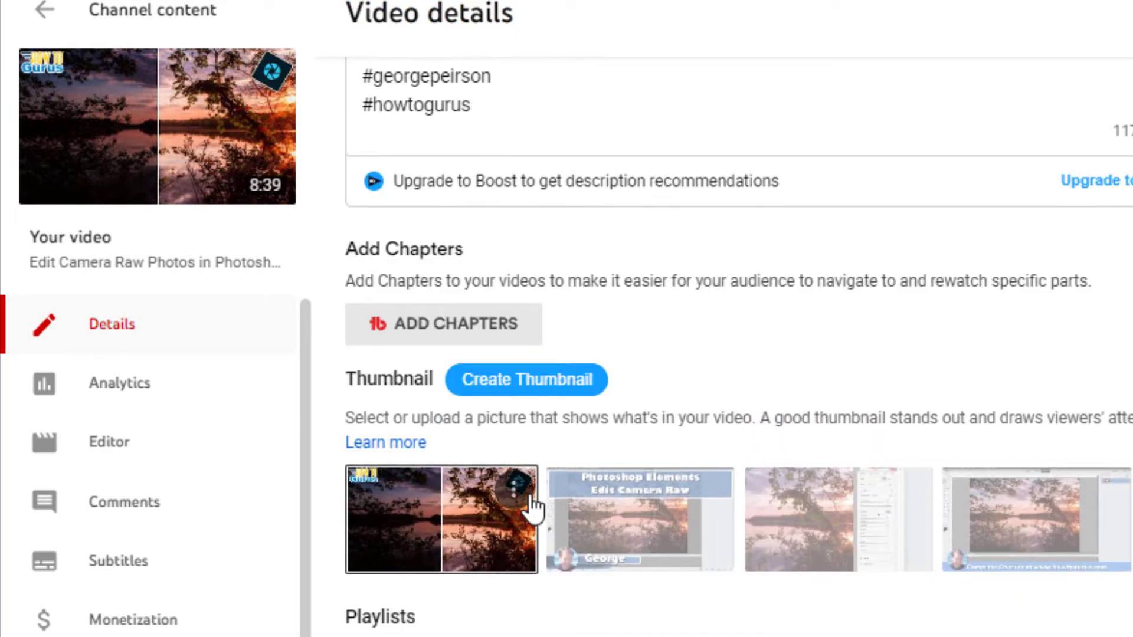
{"action": "left_click", "coordinate": [517, 485]}
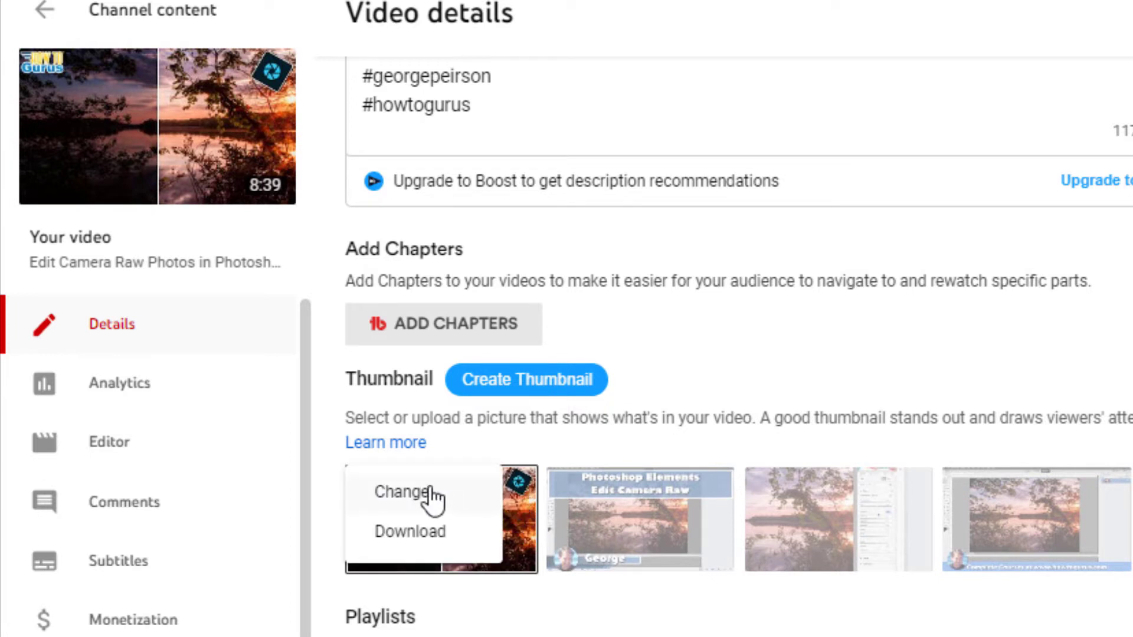
{"action": "left_click", "coordinate": [548, 620]}
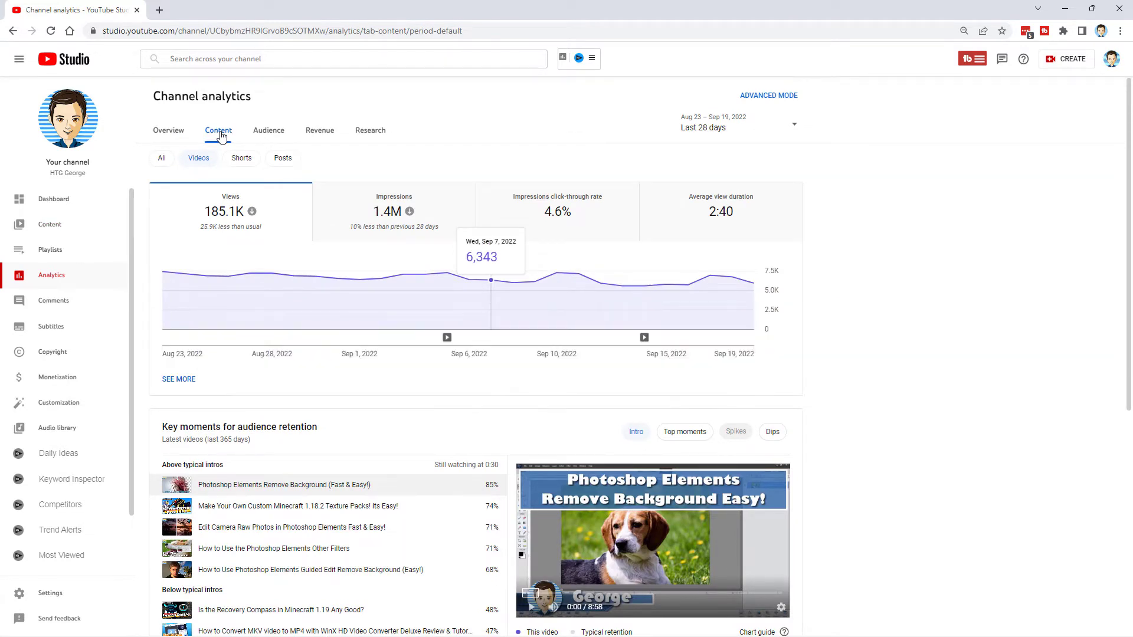
{"action": "scroll", "coordinate": [460, 331], "scroll_direction": "down", "scroll_amount": 7}
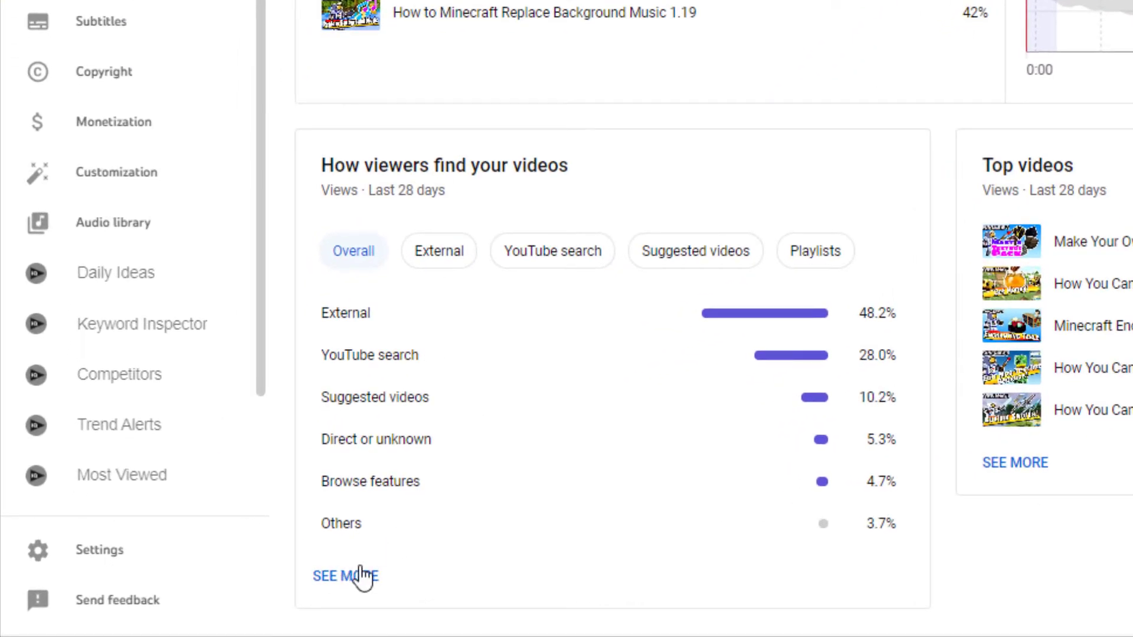
{"action": "left_click", "coordinate": [355, 579]}
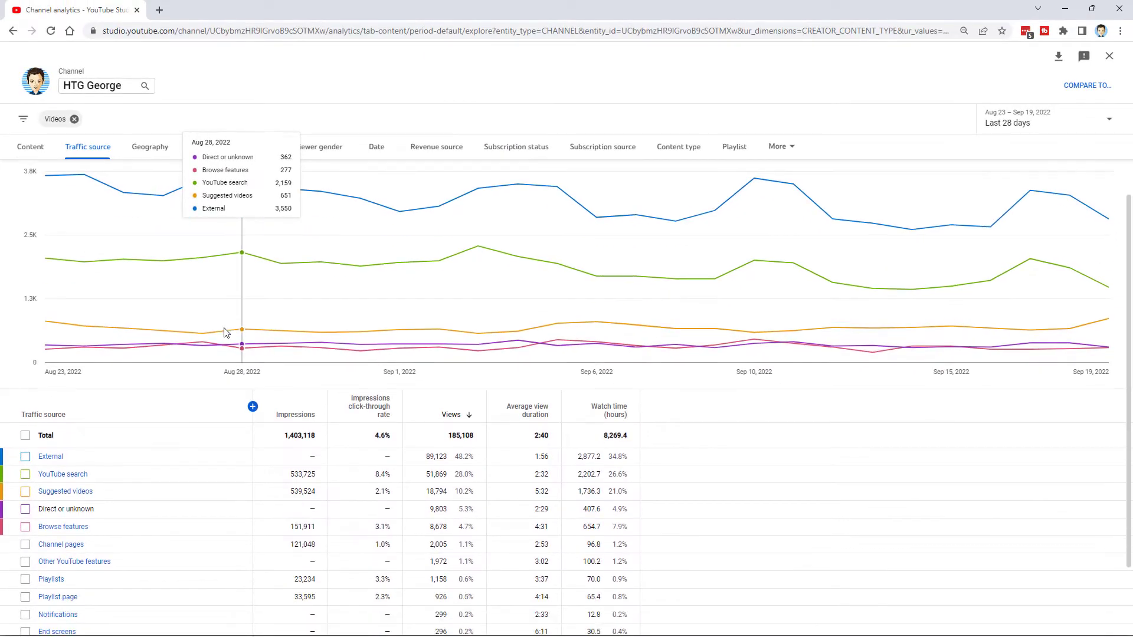
{"action": "scroll", "coordinate": [224, 342], "scroll_direction": "down", "scroll_amount": 2}
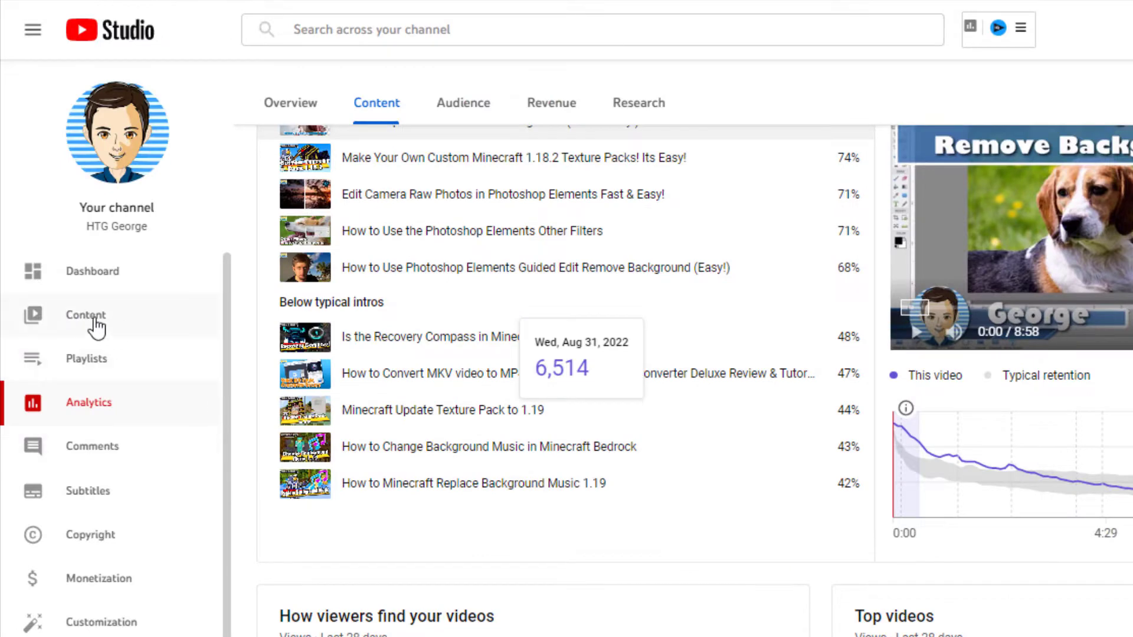
Open the Edit Camera Raw Photos video's details and start editing its end screen
{"action": "left_click", "coordinate": [96, 325]}
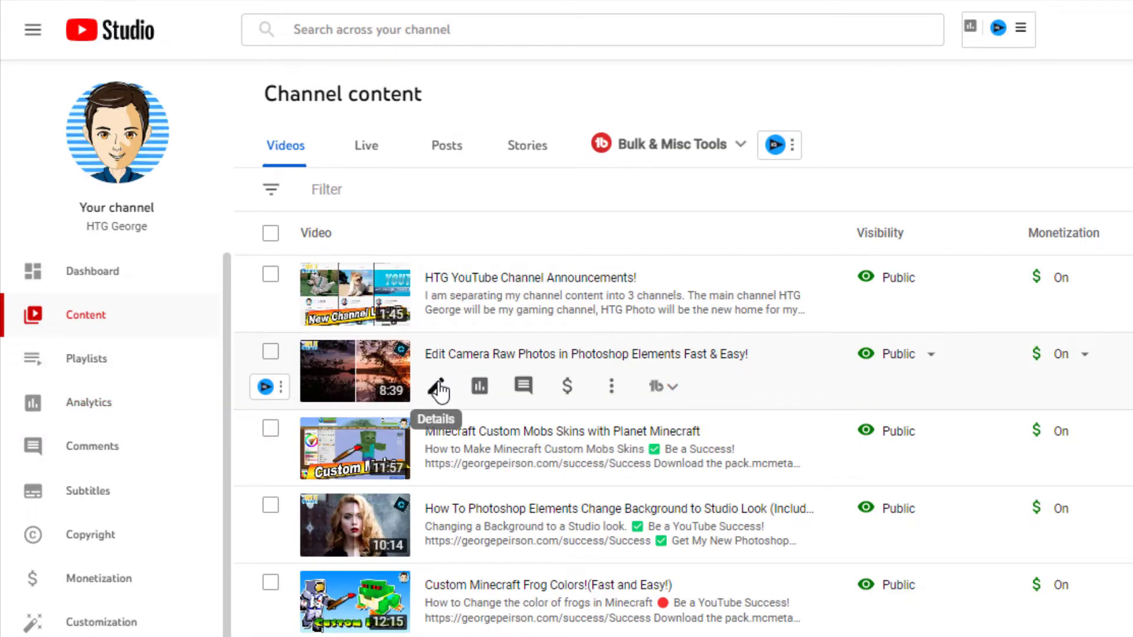
{"action": "left_click", "coordinate": [437, 388]}
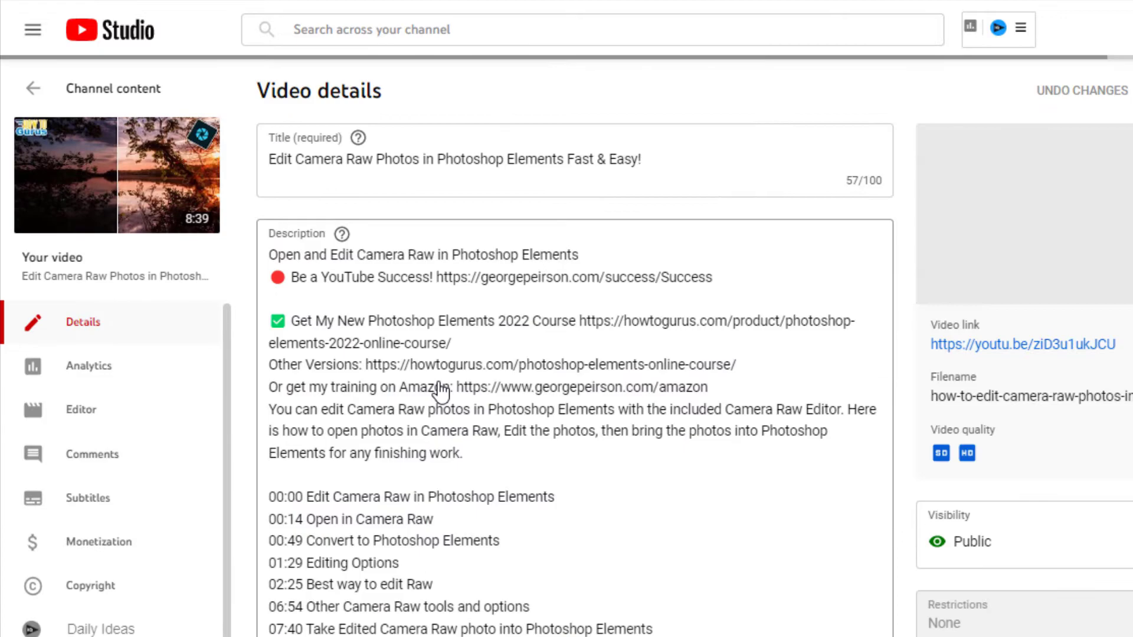
{"action": "scroll", "coordinate": [441, 390], "scroll_direction": "down", "scroll_amount": 5}
{"action": "scroll", "coordinate": [708, 472], "scroll_direction": "down", "scroll_amount": 4}
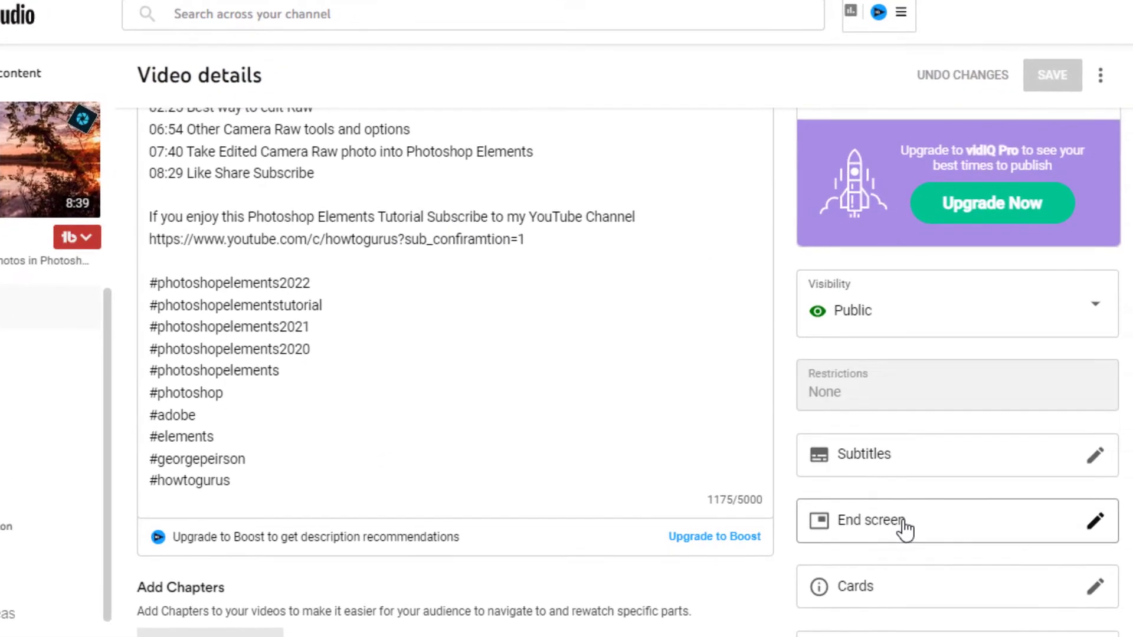
{"action": "left_click", "coordinate": [903, 524]}
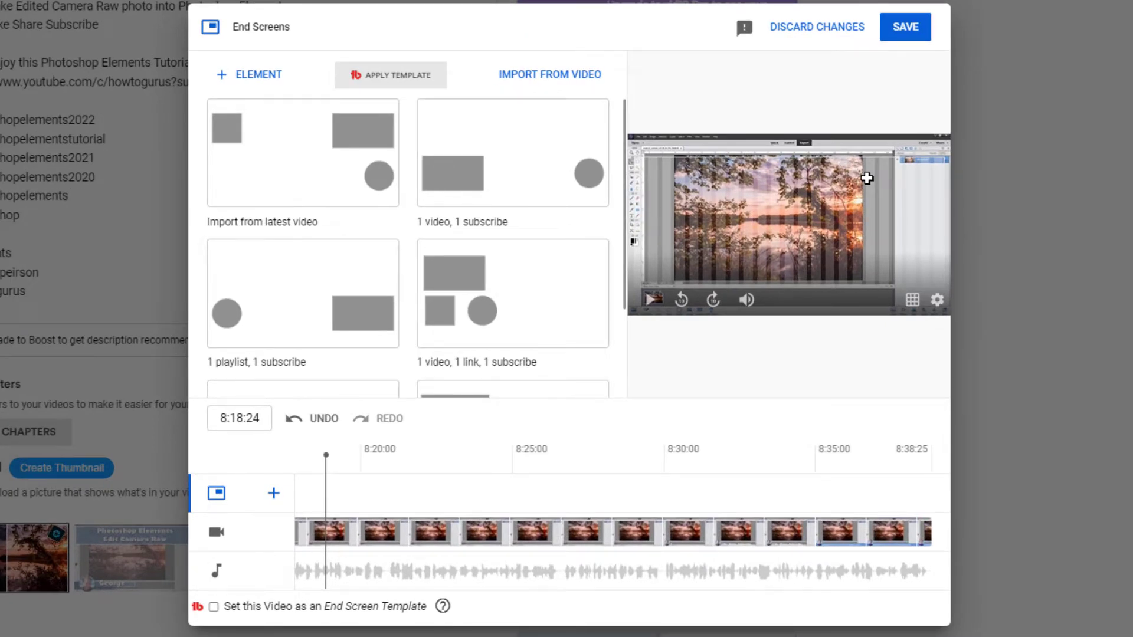
Add a video element showing the Photoshop Elements Studio Look video, placed top-right, and save
{"action": "left_click", "coordinate": [245, 76]}
{"action": "left_click", "coordinate": [259, 75]}
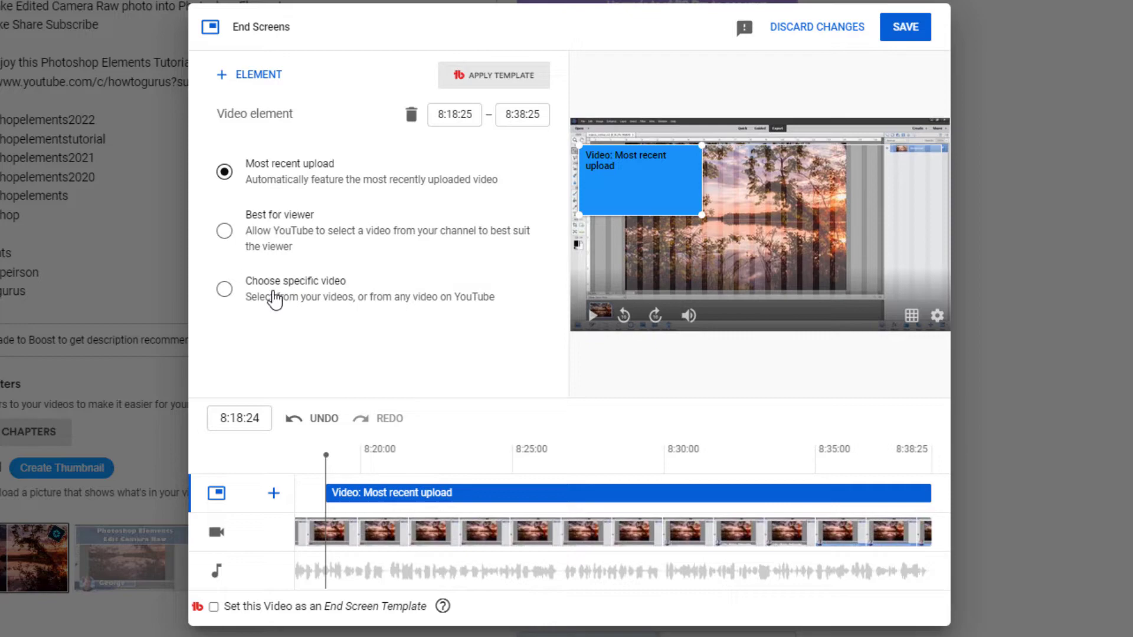
{"action": "left_click", "coordinate": [247, 297]}
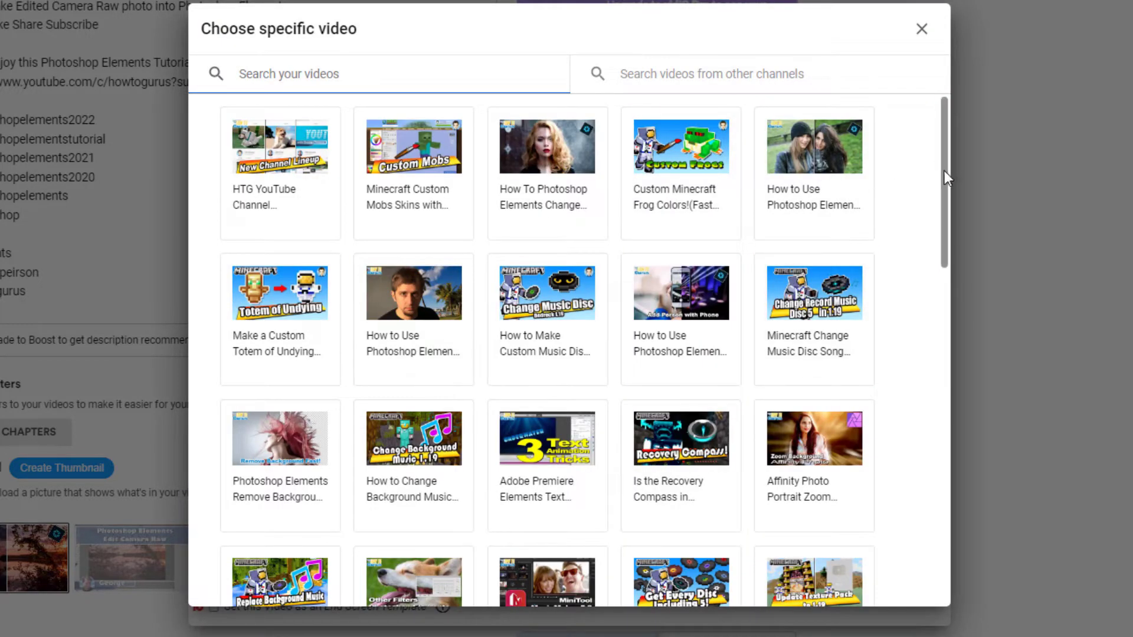
{"action": "mouse_move", "coordinate": [944, 171]}
{"action": "left_mouse_down"}
{"action": "mouse_move", "coordinate": [969, 426]}
{"action": "mouse_move", "coordinate": [963, 149]}
{"action": "left_mouse_up"}
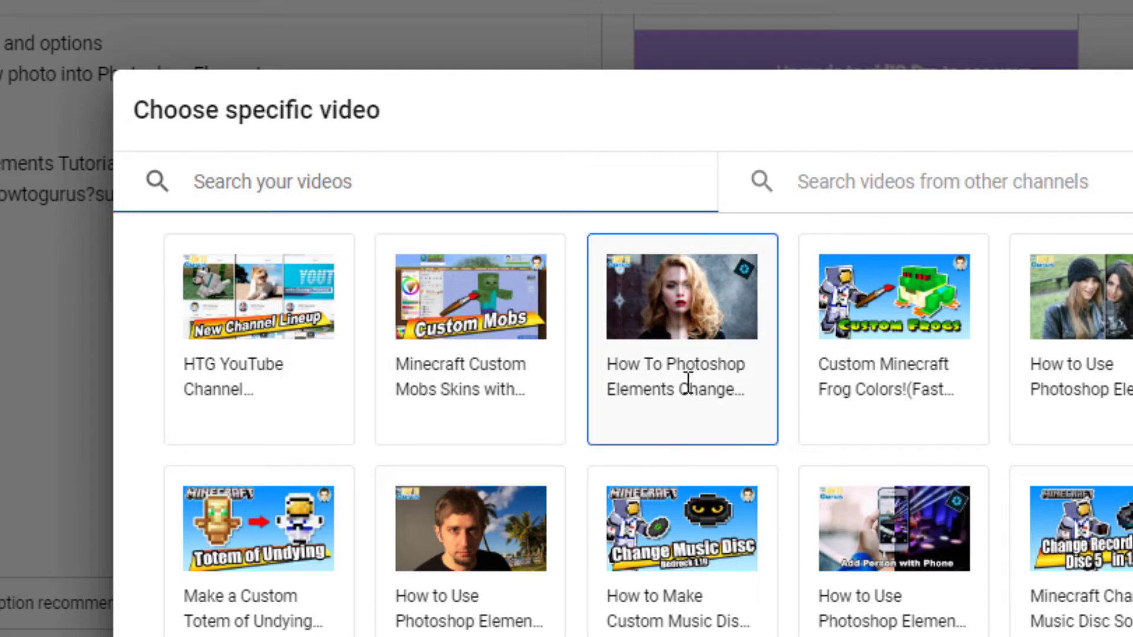
{"action": "left_click", "coordinate": [670, 312]}
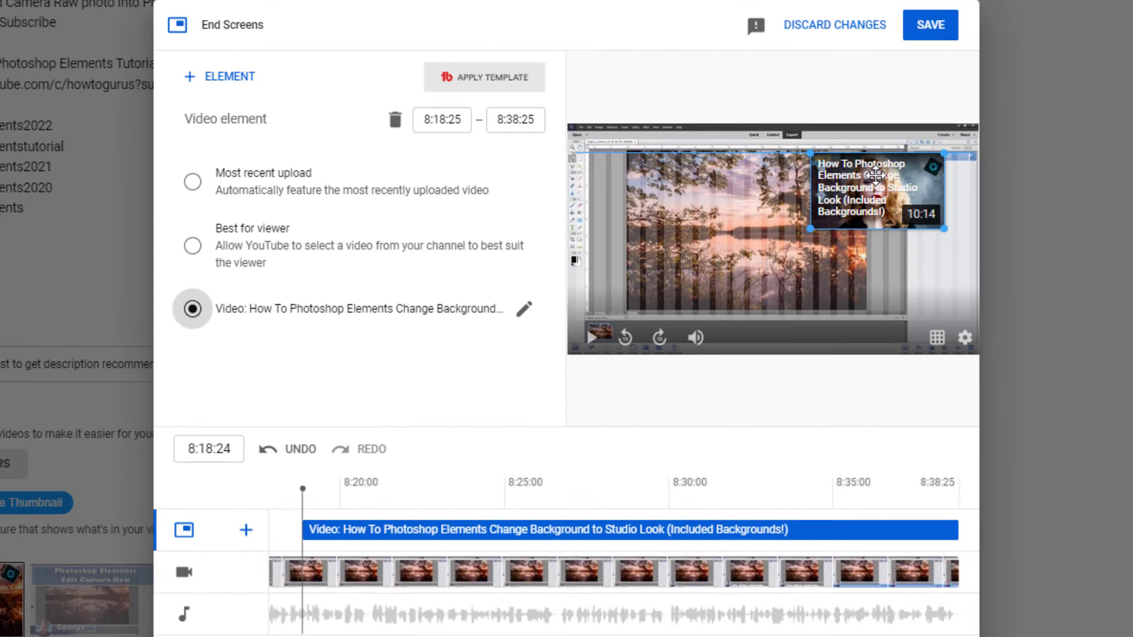
{"action": "left_click_drag", "start_coordinate": [661, 227], "coordinate": [877, 187]}
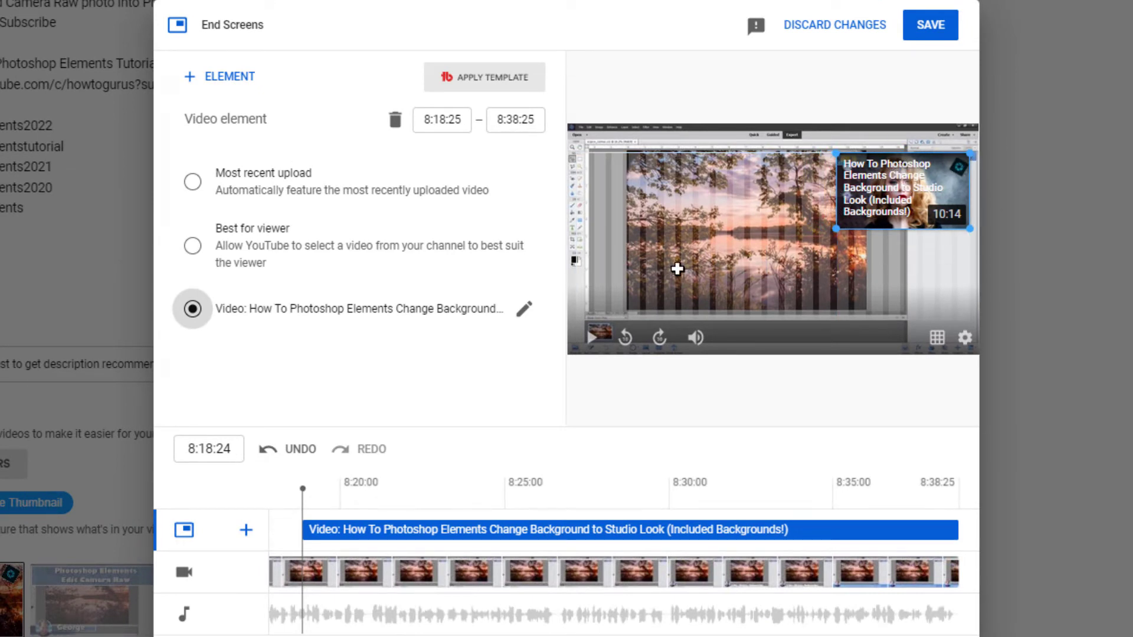
{"action": "left_click", "coordinate": [921, 28]}
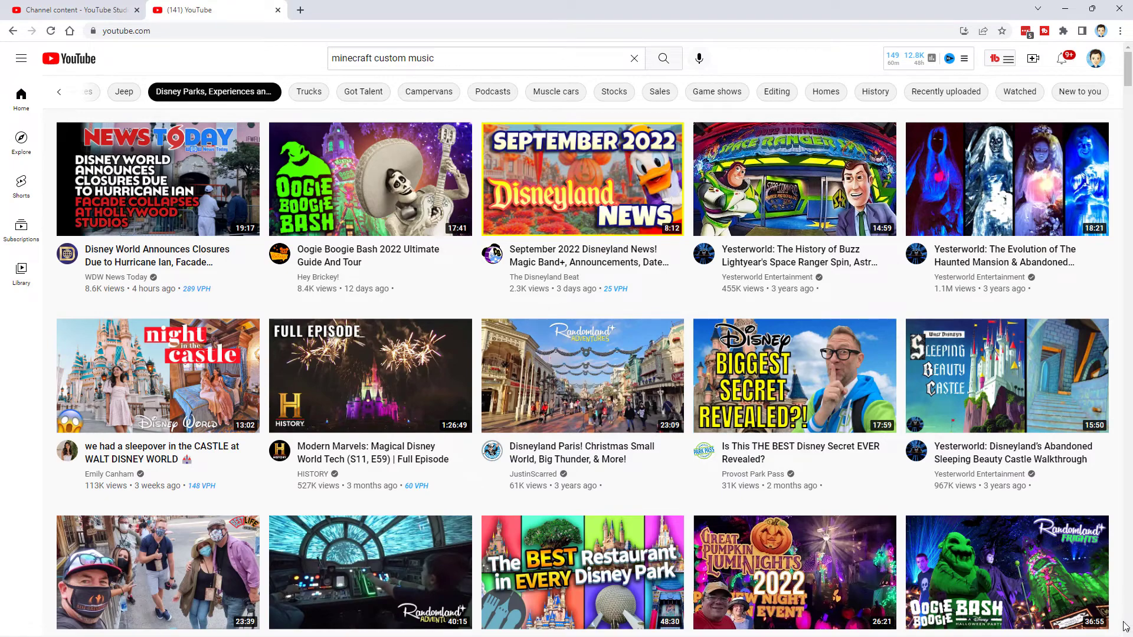
{"action": "scroll", "coordinate": [1127, 632], "scroll_direction": "down", "scroll_amount": 1}
{"action": "scroll", "coordinate": [1127, 632], "scroll_direction": "down", "scroll_amount": 3}
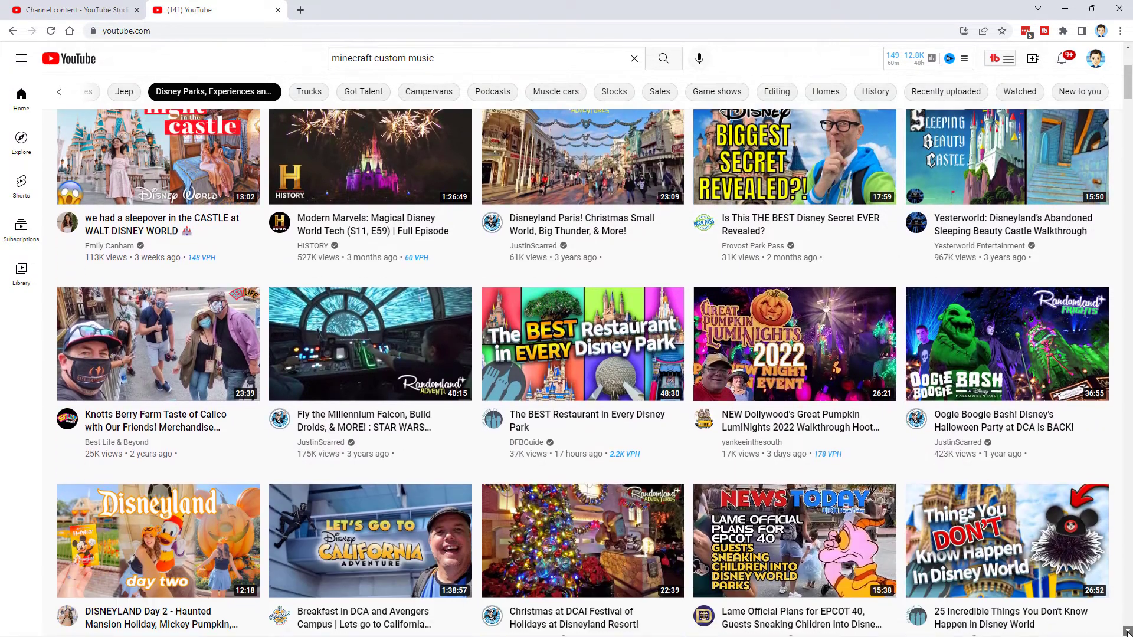
{"action": "scroll", "coordinate": [1127, 632], "scroll_direction": "down", "scroll_amount": 3}
{"action": "scroll", "coordinate": [1126, 633], "scroll_direction": "down", "scroll_amount": 3}
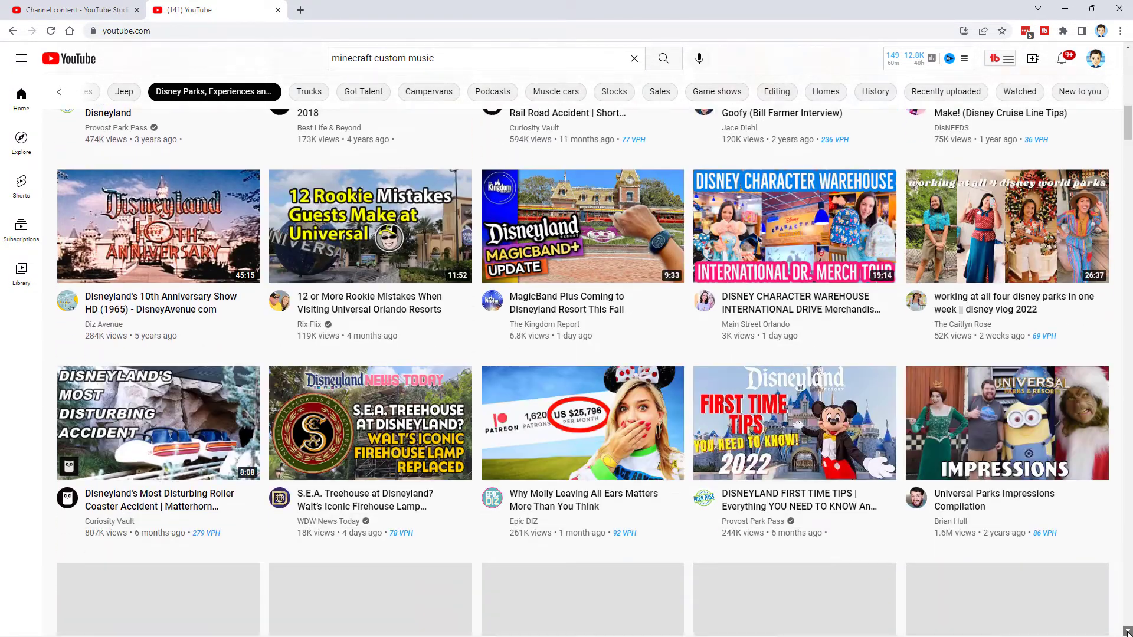
{"action": "scroll", "coordinate": [1127, 632], "scroll_direction": "down", "scroll_amount": 3}
{"action": "scroll", "coordinate": [1127, 633], "scroll_direction": "down", "scroll_amount": 3}
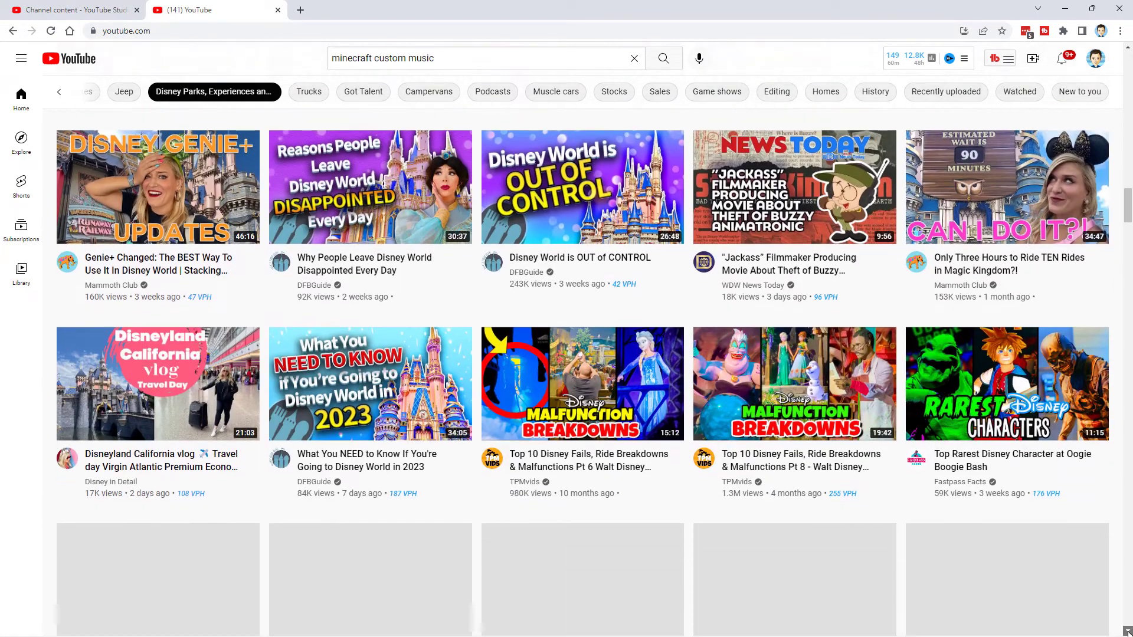
{"action": "scroll", "coordinate": [1126, 632], "scroll_direction": "down", "scroll_amount": 3}
{"action": "scroll", "coordinate": [1127, 632], "scroll_direction": "down", "scroll_amount": 3}
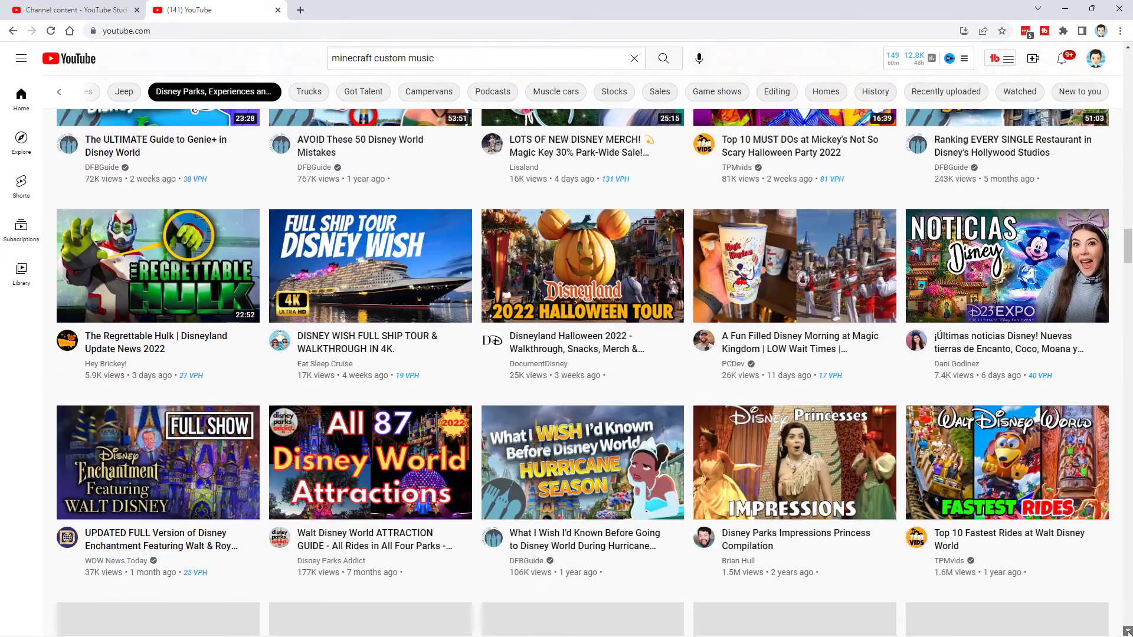
{"action": "scroll", "coordinate": [1127, 633], "scroll_direction": "down", "scroll_amount": 3}
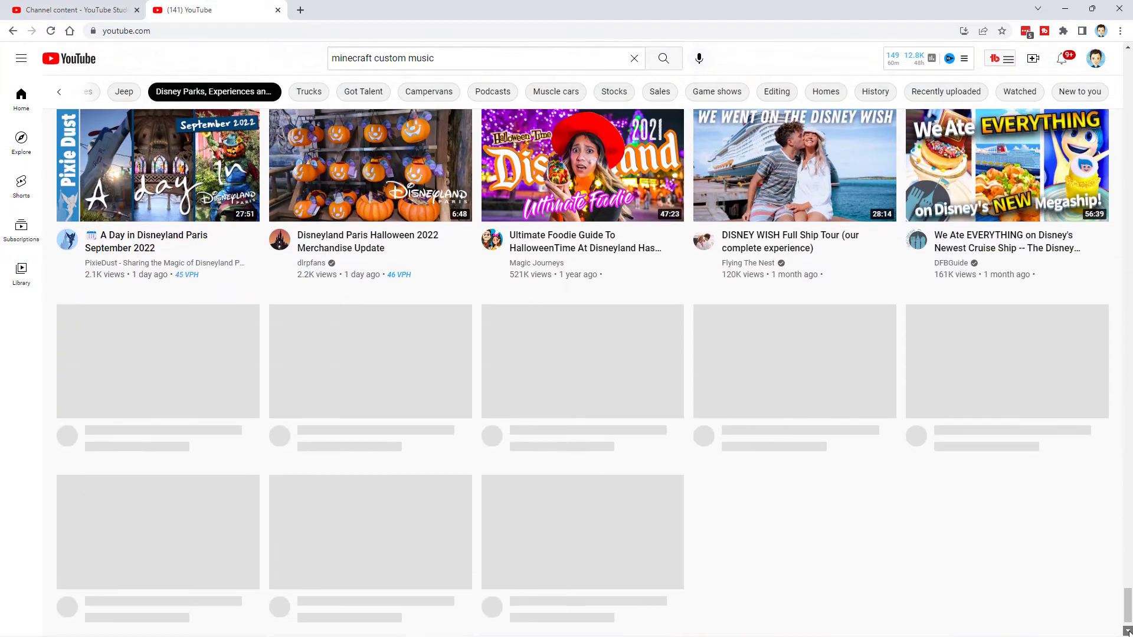
{"action": "left_click", "coordinate": [1127, 631]}
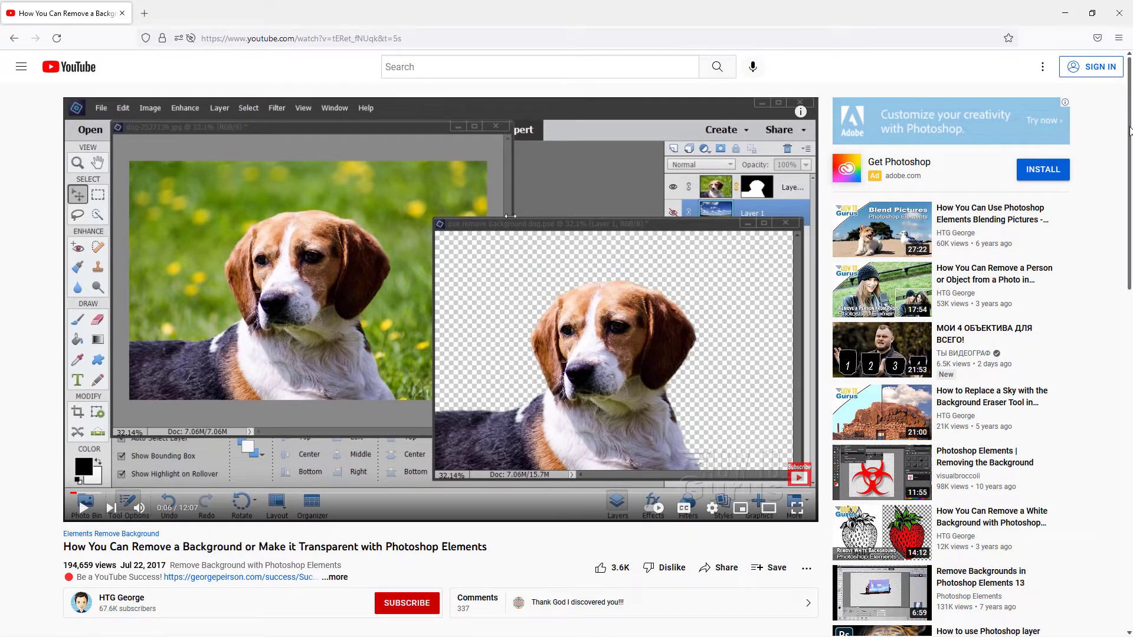
{"action": "scroll", "coordinate": [1131, 169], "scroll_direction": "down", "scroll_amount": 2}
{"action": "left_click_drag", "start_coordinate": [1131, 169], "coordinate": [1127, 122]}
{"action": "left_click_drag", "start_coordinate": [1129, 177], "coordinate": [1130, 271]}
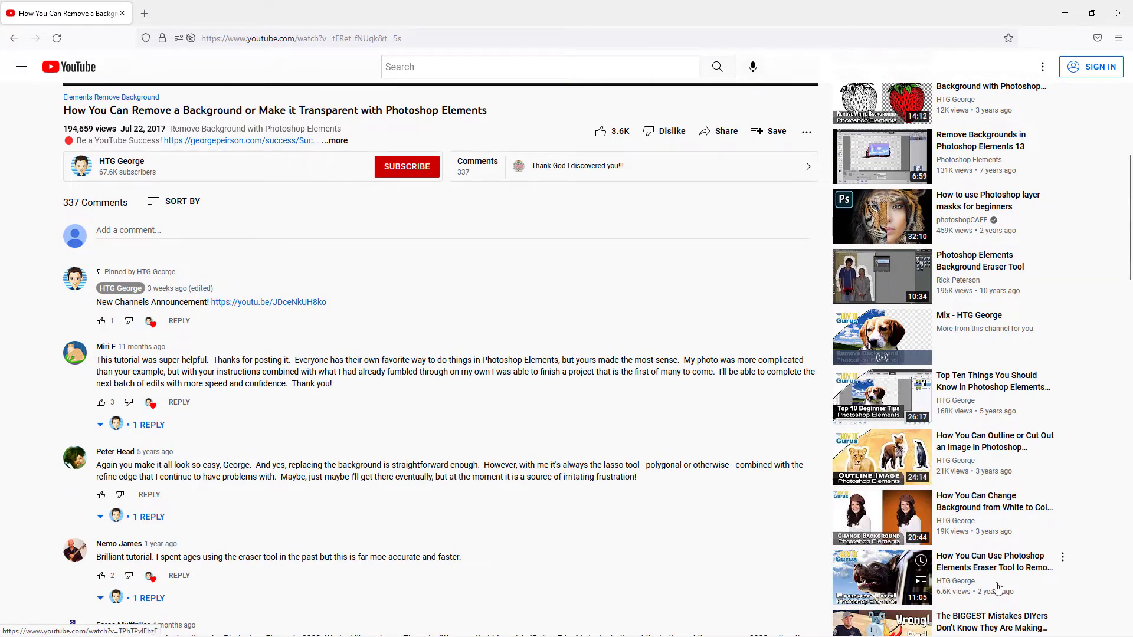
{"action": "scroll", "coordinate": [1102, 481], "scroll_direction": "up", "scroll_amount": 7}
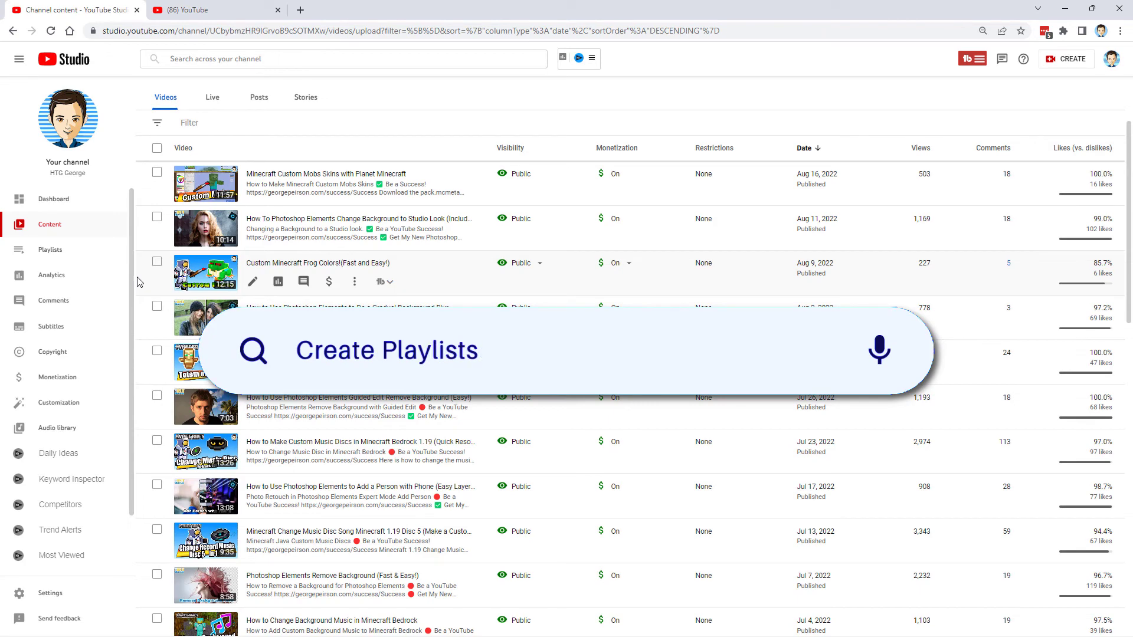
Go to the Channel playlists page from the sidebar
{"action": "left_click", "coordinate": [41, 251]}
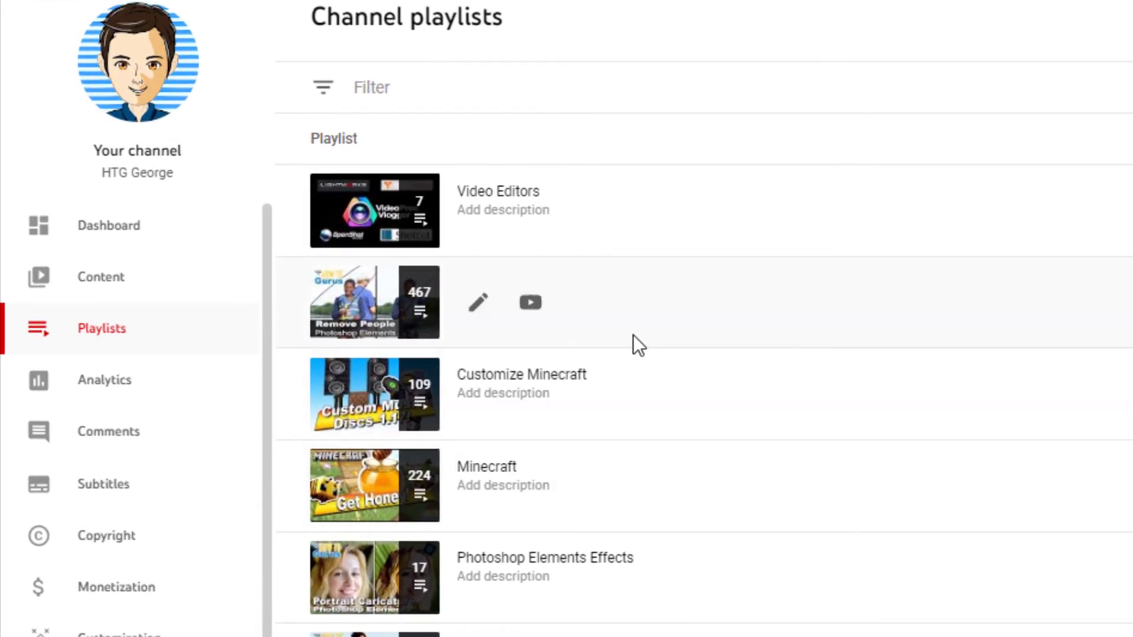
Open the Photoshop Elements Beginner Essentials playlist on YouTube and scroll through its videos
{"action": "left_click", "coordinate": [366, 321]}
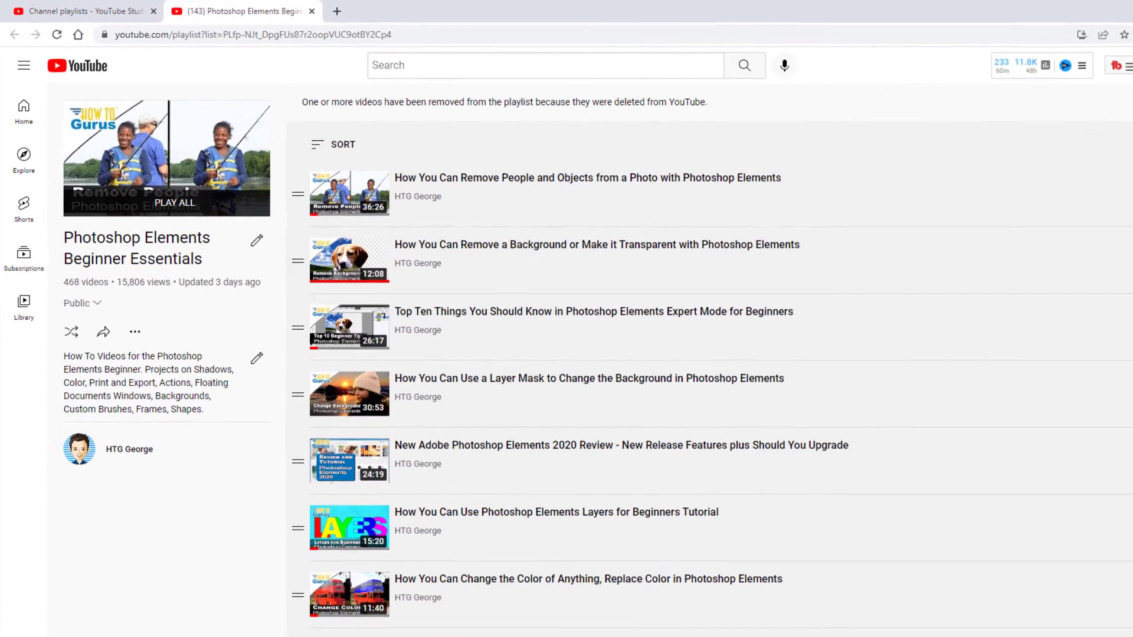
{"action": "scroll", "coordinate": [708, 384], "scroll_direction": "down", "scroll_amount": 2}
{"action": "scroll", "coordinate": [708, 383], "scroll_direction": "down", "scroll_amount": 3}
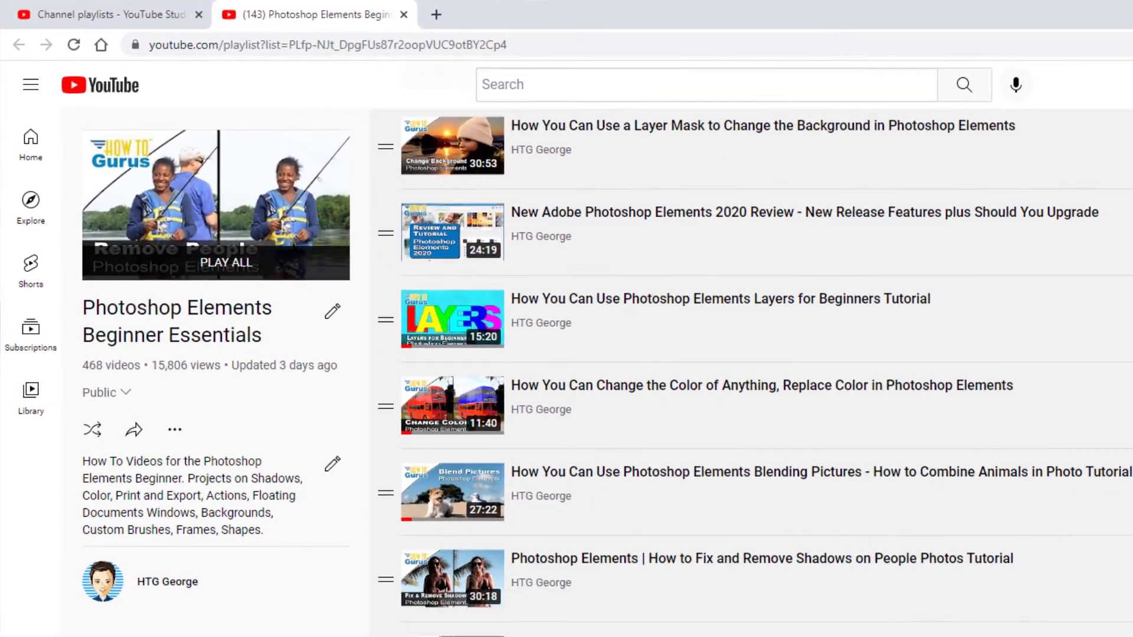
{"action": "scroll", "coordinate": [708, 384], "scroll_direction": "down", "scroll_amount": 2}
{"action": "scroll", "coordinate": [708, 384], "scroll_direction": "down", "scroll_amount": 3}
{"action": "scroll", "coordinate": [708, 384], "scroll_direction": "down", "scroll_amount": 2}
{"action": "scroll", "coordinate": [708, 384], "scroll_direction": "down", "scroll_amount": 2}
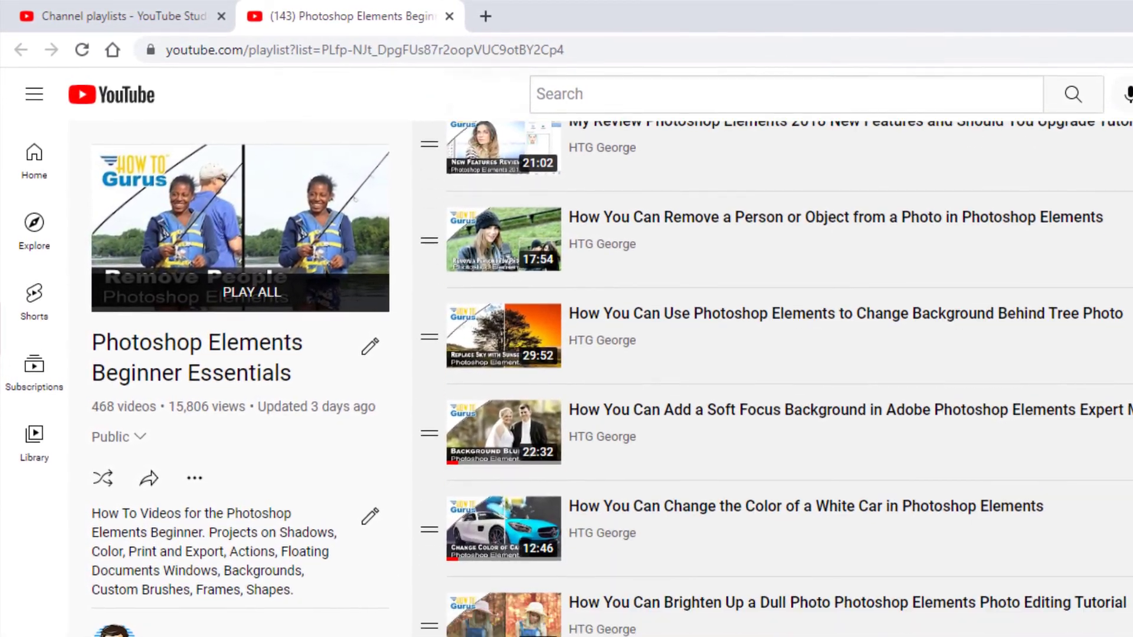
{"action": "scroll", "coordinate": [708, 383], "scroll_direction": "down", "scroll_amount": 3}
{"action": "scroll", "coordinate": [708, 383], "scroll_direction": "down", "scroll_amount": 3}
{"action": "scroll", "coordinate": [708, 383], "scroll_direction": "down", "scroll_amount": 3}
{"action": "scroll", "coordinate": [708, 383], "scroll_direction": "down", "scroll_amount": 3}
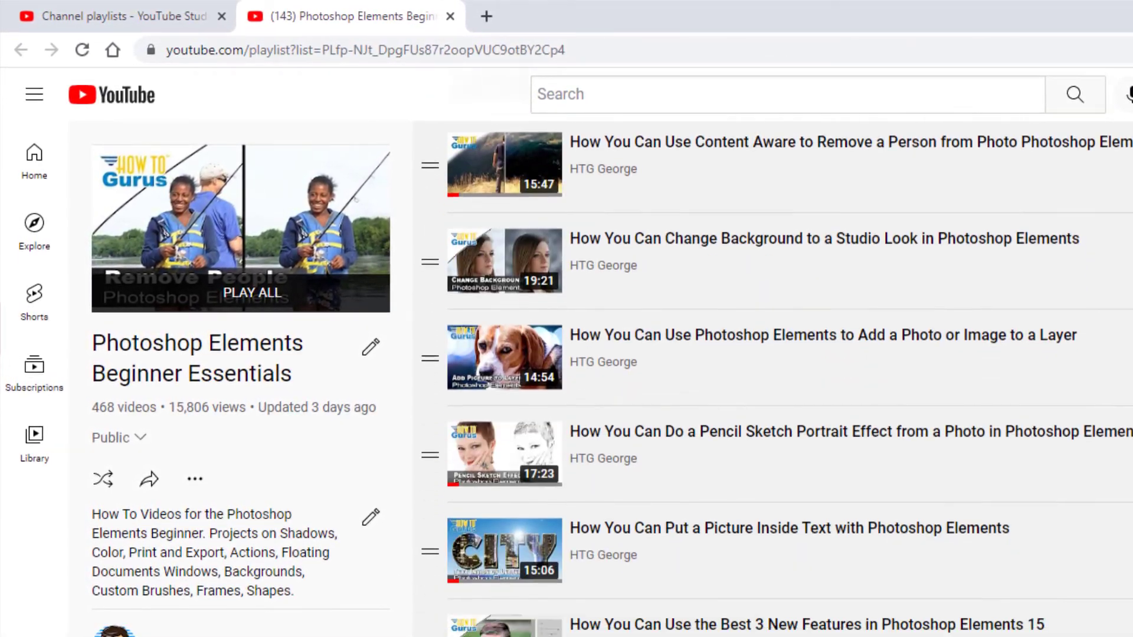
{"action": "scroll", "coordinate": [708, 383], "scroll_direction": "down", "scroll_amount": 3}
{"action": "scroll", "coordinate": [708, 383], "scroll_direction": "down", "scroll_amount": 3}
{"action": "scroll", "coordinate": [708, 384], "scroll_direction": "down", "scroll_amount": 3}
{"action": "scroll", "coordinate": [708, 384], "scroll_direction": "down", "scroll_amount": 3}
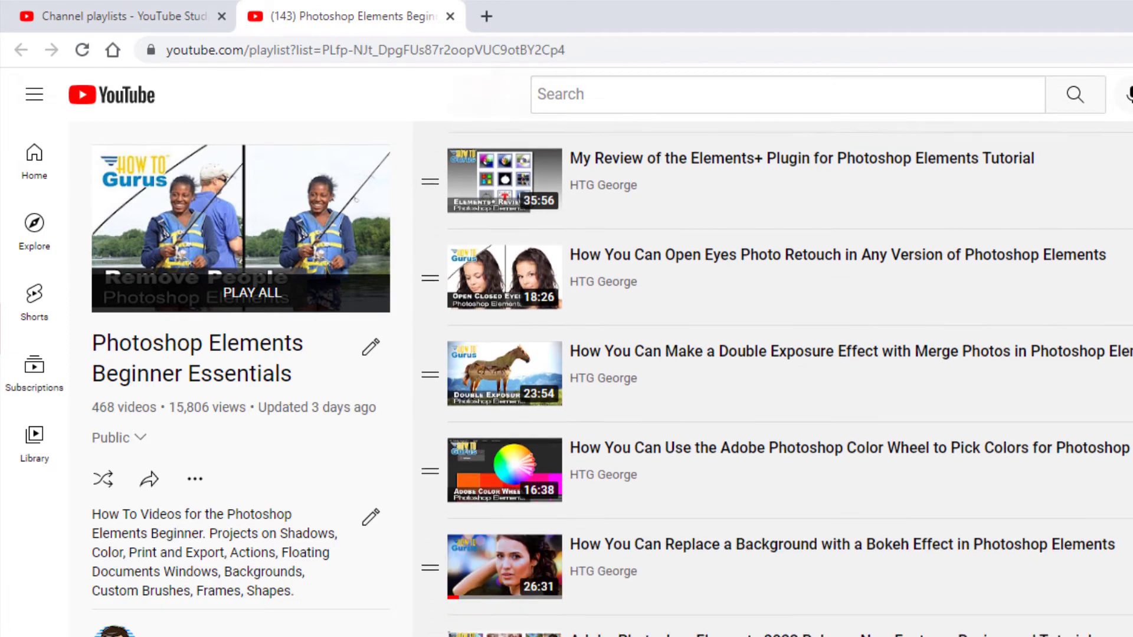
{"action": "scroll", "coordinate": [708, 383], "scroll_direction": "down", "scroll_amount": 4}
{"action": "scroll", "coordinate": [708, 384], "scroll_direction": "down", "scroll_amount": 3}
{"action": "scroll", "coordinate": [708, 383], "scroll_direction": "down", "scroll_amount": 3}
{"action": "scroll", "coordinate": [708, 384], "scroll_direction": "down", "scroll_amount": 3}
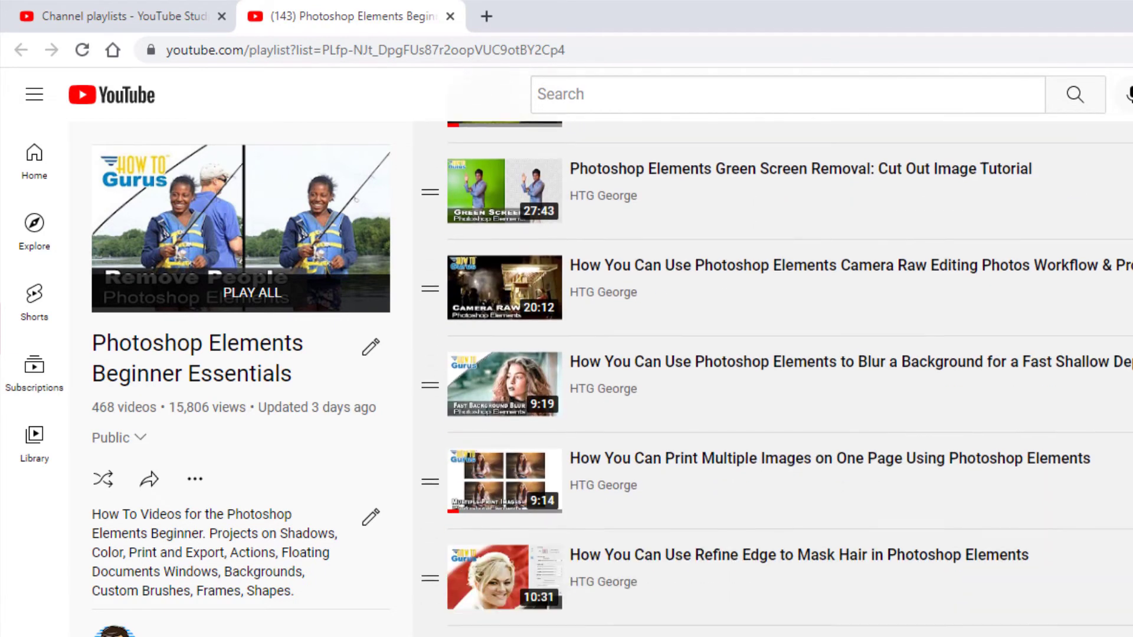
{"action": "scroll", "coordinate": [708, 383], "scroll_direction": "down", "scroll_amount": 3}
{"action": "scroll", "coordinate": [708, 531], "scroll_direction": "down", "scroll_amount": 4}
{"action": "scroll", "coordinate": [708, 531], "scroll_direction": "down", "scroll_amount": 3}
{"action": "scroll", "coordinate": [708, 531], "scroll_direction": "down", "scroll_amount": 2}
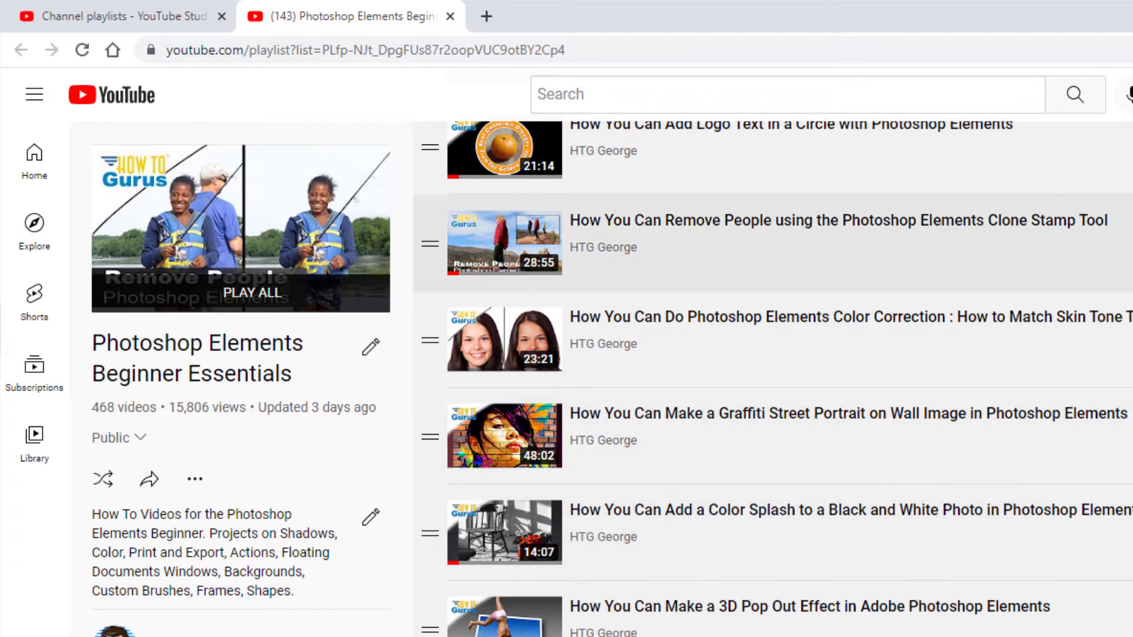
Start editing the playlist title and description, cancelling both without changes
{"action": "left_click", "coordinate": [371, 349]}
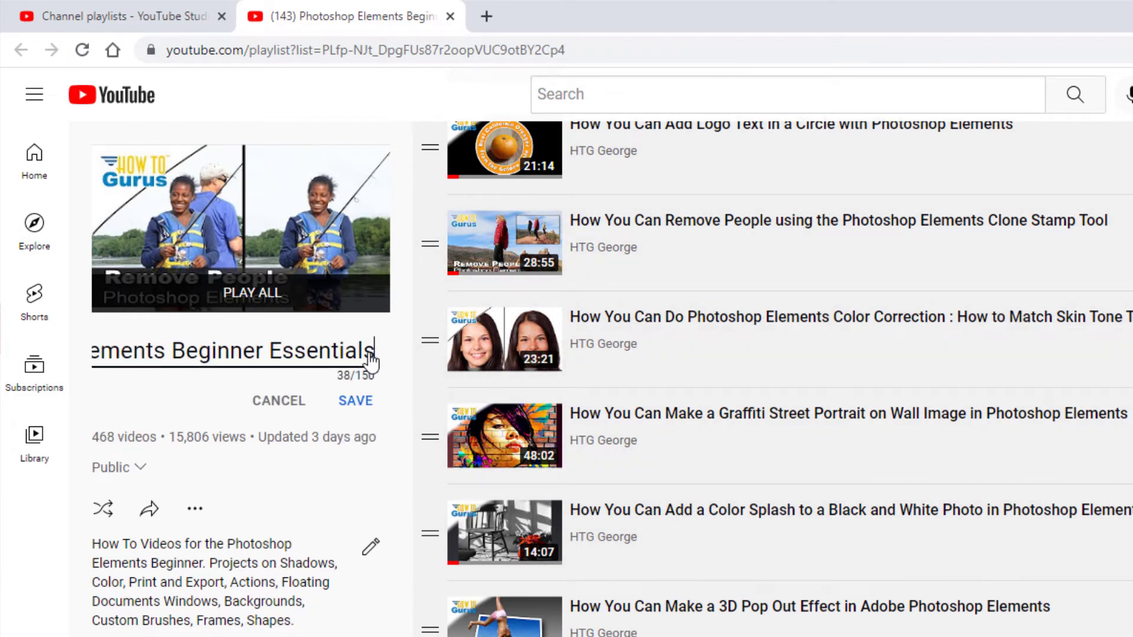
{"action": "left_click", "coordinate": [301, 403]}
{"action": "left_click", "coordinate": [370, 517]}
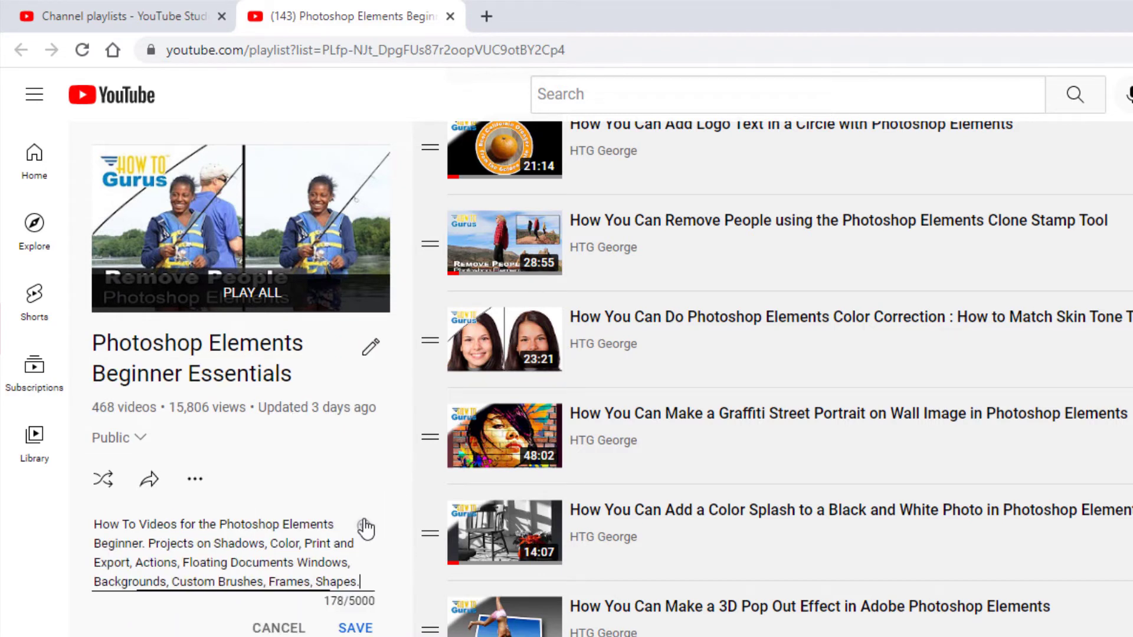
{"action": "left_click", "coordinate": [278, 629]}
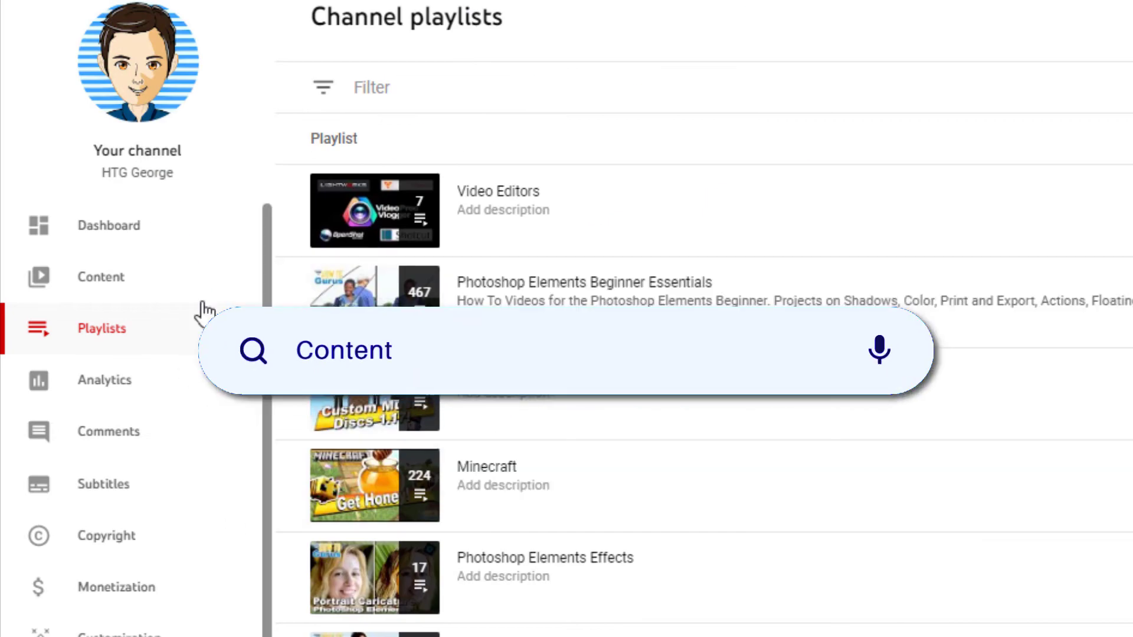
Expand Your top content into the full 28-day views table, led by Nova Skin at 2,150
{"action": "left_click", "coordinate": [122, 283]}
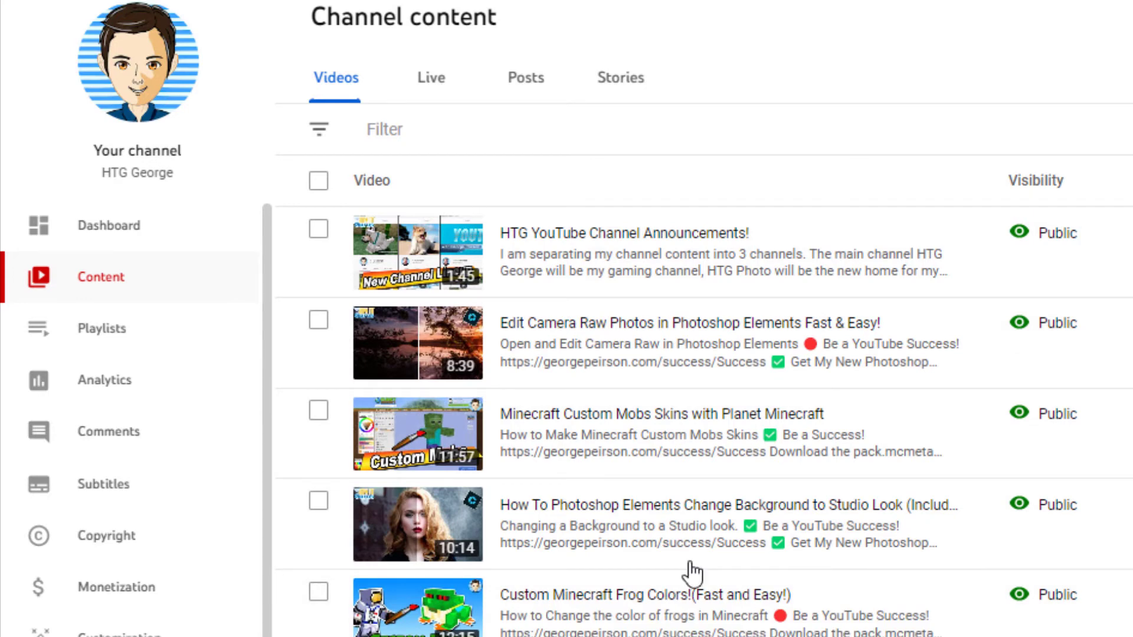
{"action": "left_click", "coordinate": [87, 393]}
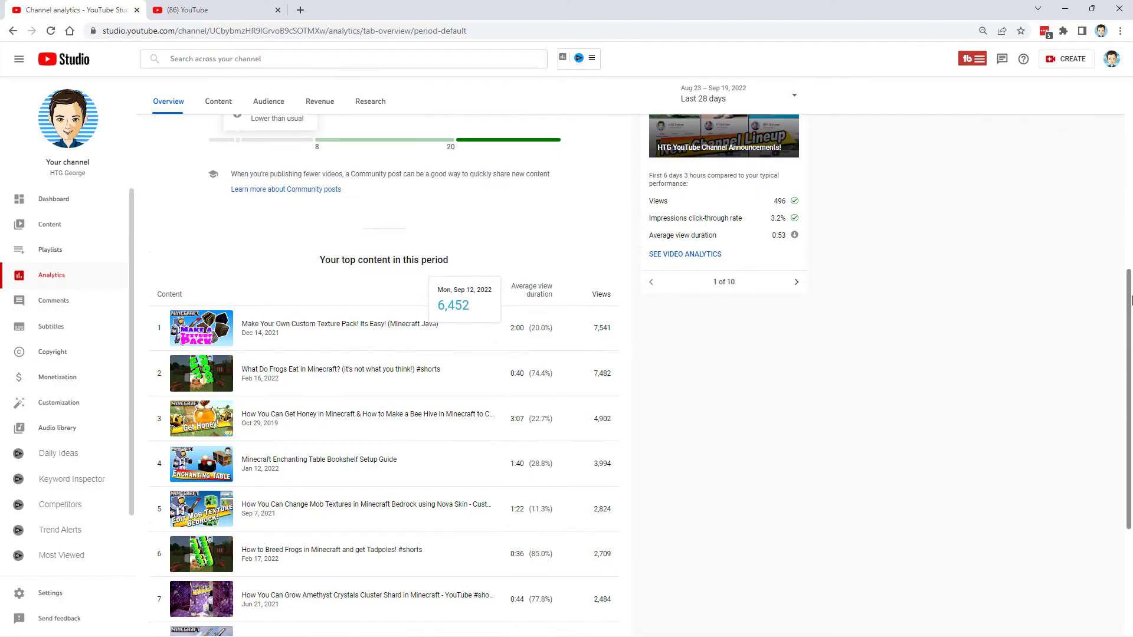
{"action": "scroll", "coordinate": [356, 565], "scroll_direction": "down", "scroll_amount": 3}
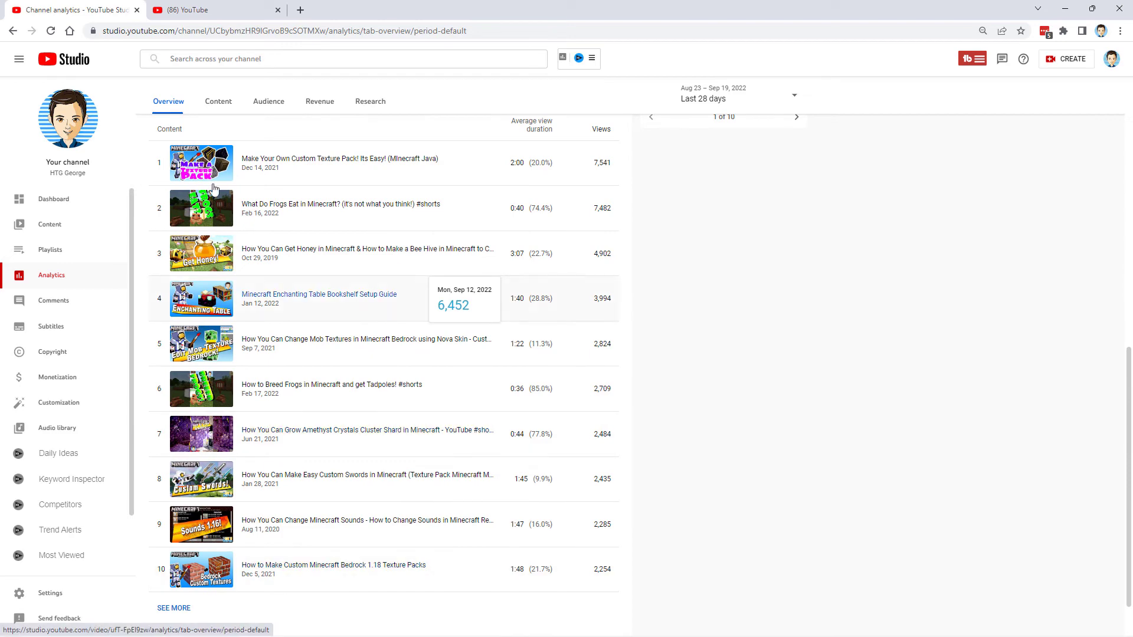
{"action": "left_click", "coordinate": [174, 608]}
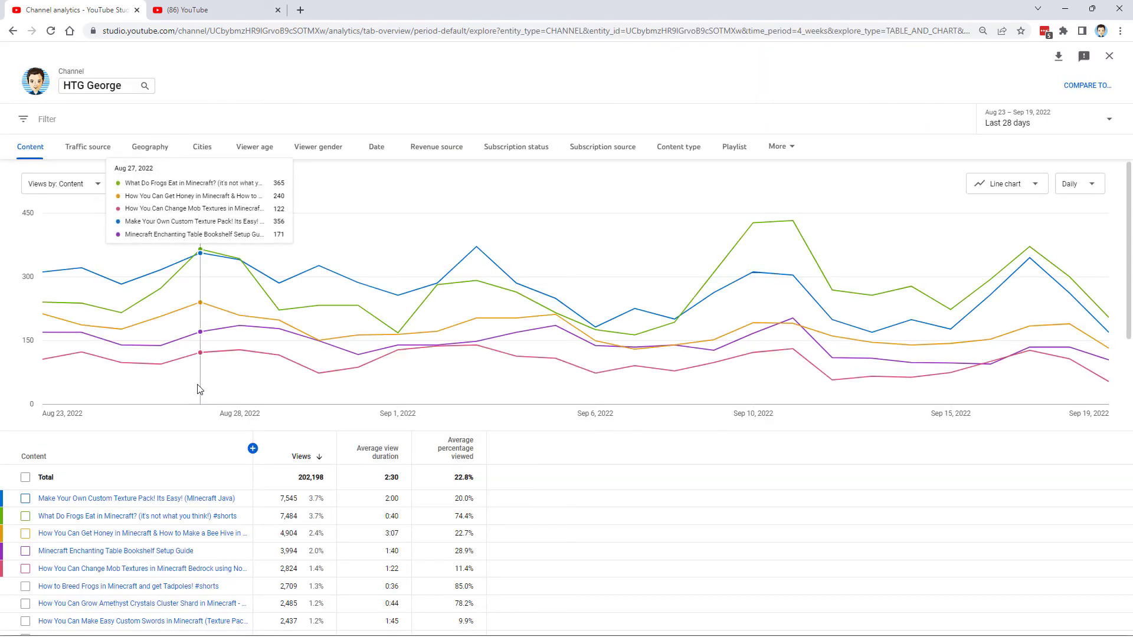
{"action": "scroll", "coordinate": [235, 460], "scroll_direction": "down", "scroll_amount": 2}
{"action": "scroll", "coordinate": [235, 463], "scroll_direction": "down", "scroll_amount": 5}
{"action": "scroll", "coordinate": [107, 359], "scroll_direction": "down", "scroll_amount": 4}
{"action": "scroll", "coordinate": [103, 332], "scroll_direction": "down", "scroll_amount": 3}
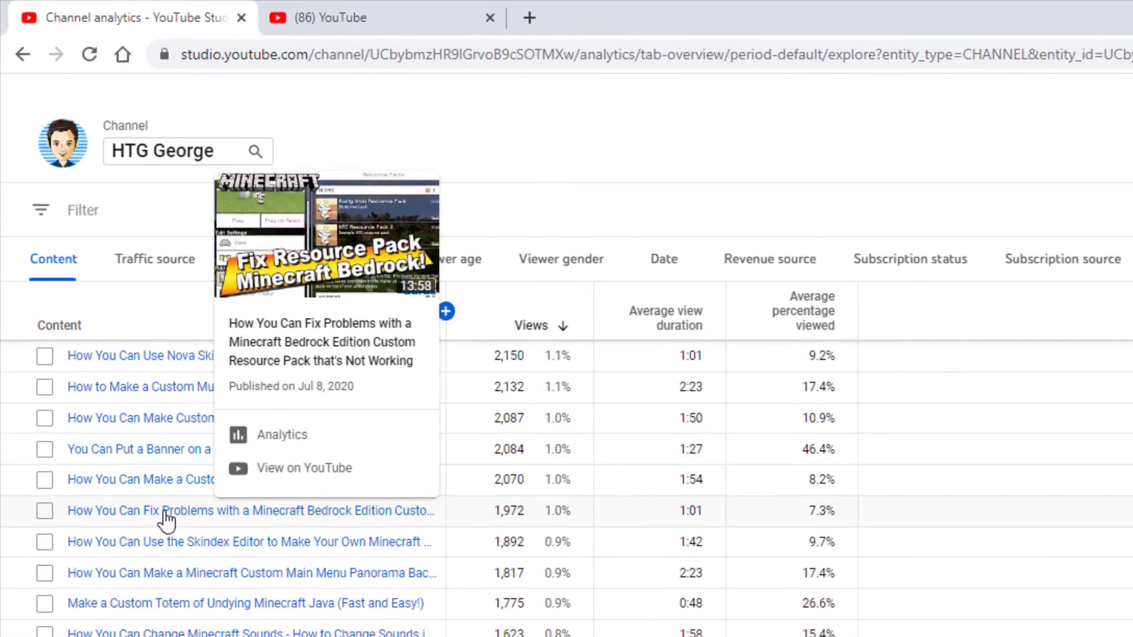
{"action": "mouse_move", "coordinate": [236, 469]}
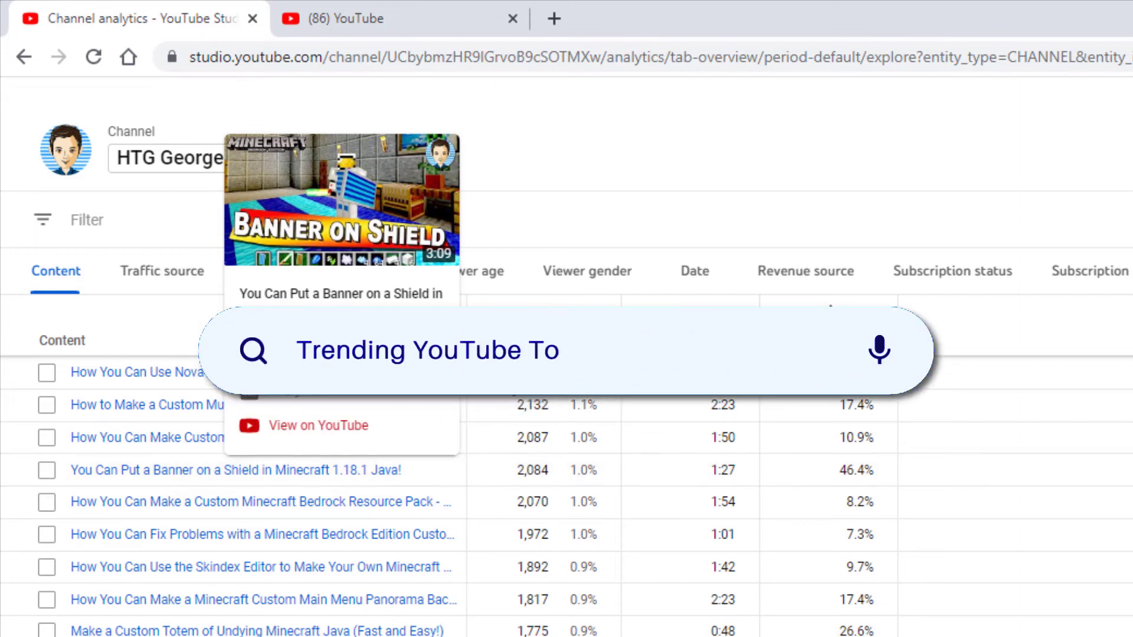
Search YouTube for 'minecraft custom music disc' via the suggestion and browse the results
{"action": "left_click", "coordinate": [405, 27]}
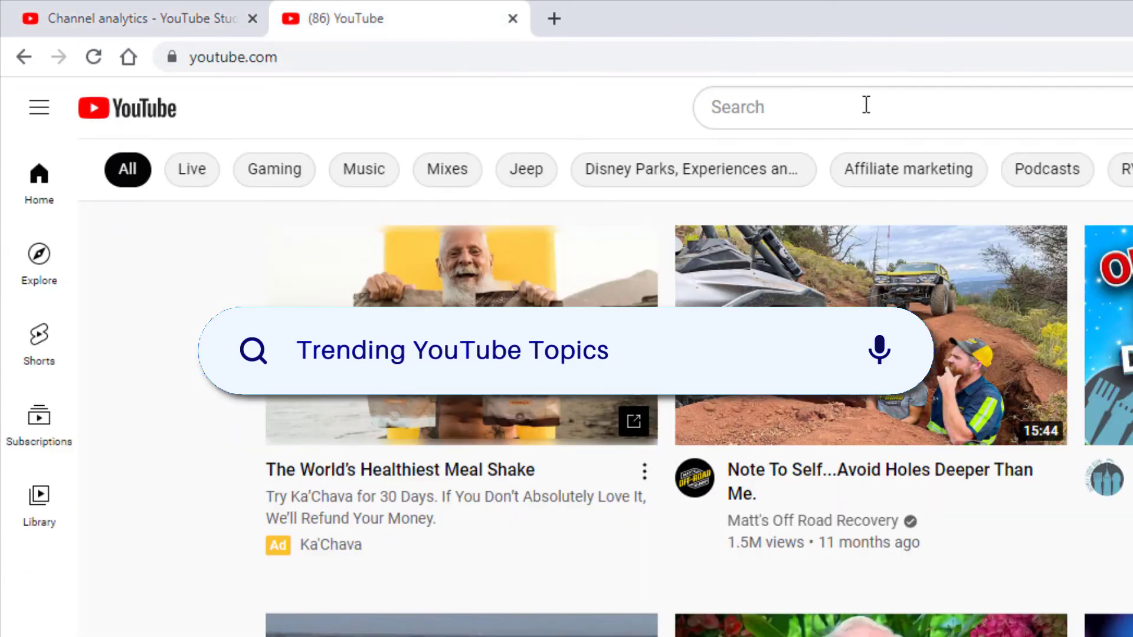
{"action": "left_click", "coordinate": [865, 105]}
{"action": "type", "text": "minecraft custom"}
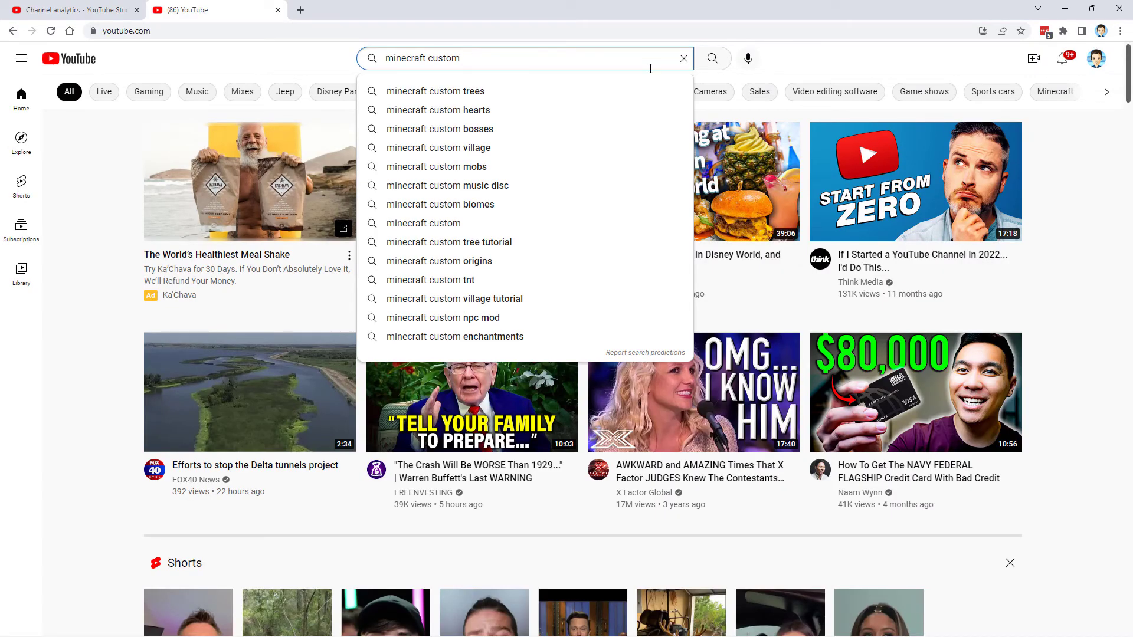
{"action": "left_click", "coordinate": [456, 185]}
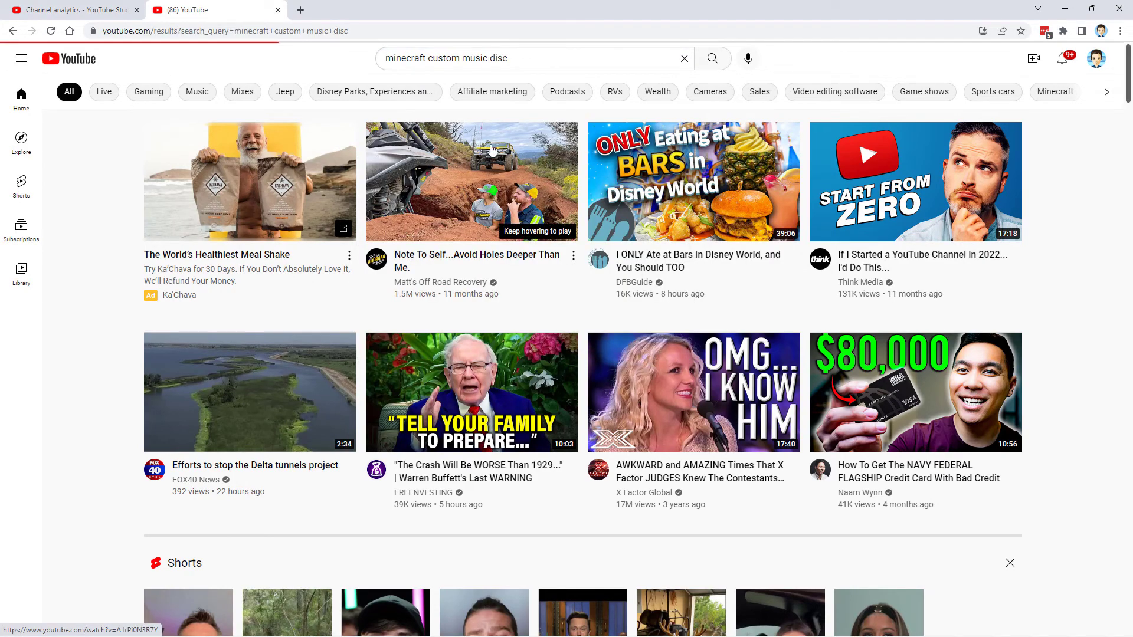
{"action": "scroll", "coordinate": [185, 369], "scroll_direction": "down", "scroll_amount": 1}
{"action": "scroll", "coordinate": [183, 354], "scroll_direction": "down", "scroll_amount": 1}
{"action": "scroll", "coordinate": [186, 354], "scroll_direction": "down", "scroll_amount": 4}
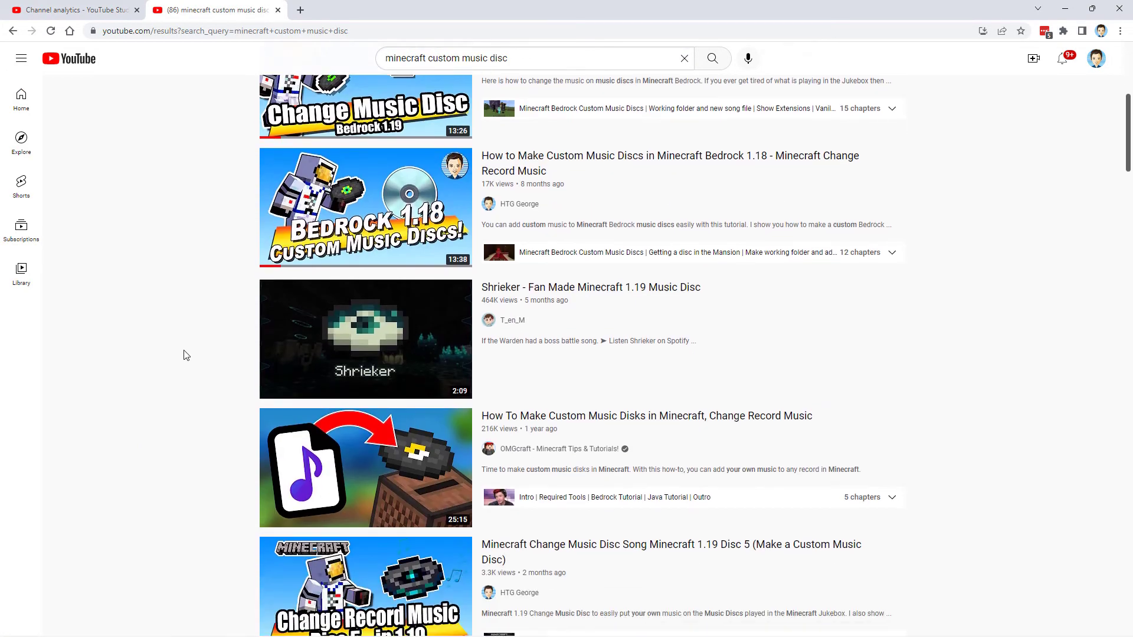
{"action": "scroll", "coordinate": [186, 354], "scroll_direction": "down", "scroll_amount": 3}
{"action": "scroll", "coordinate": [196, 345], "scroll_direction": "down", "scroll_amount": 3}
{"action": "scroll", "coordinate": [189, 345], "scroll_direction": "up", "scroll_amount": 7}
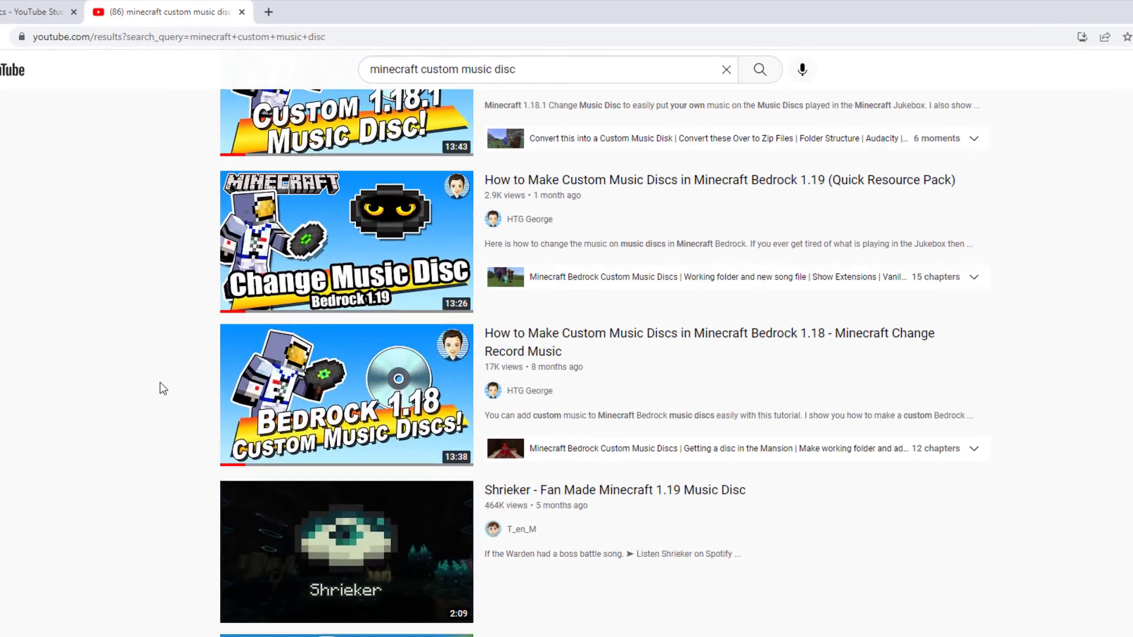
{"action": "scroll", "coordinate": [136, 407], "scroll_direction": "up", "scroll_amount": 5}
Filter the 'minecraft custom music disc' results to this week's uploads, sorted by view count
{"action": "left_click", "coordinate": [211, 139]}
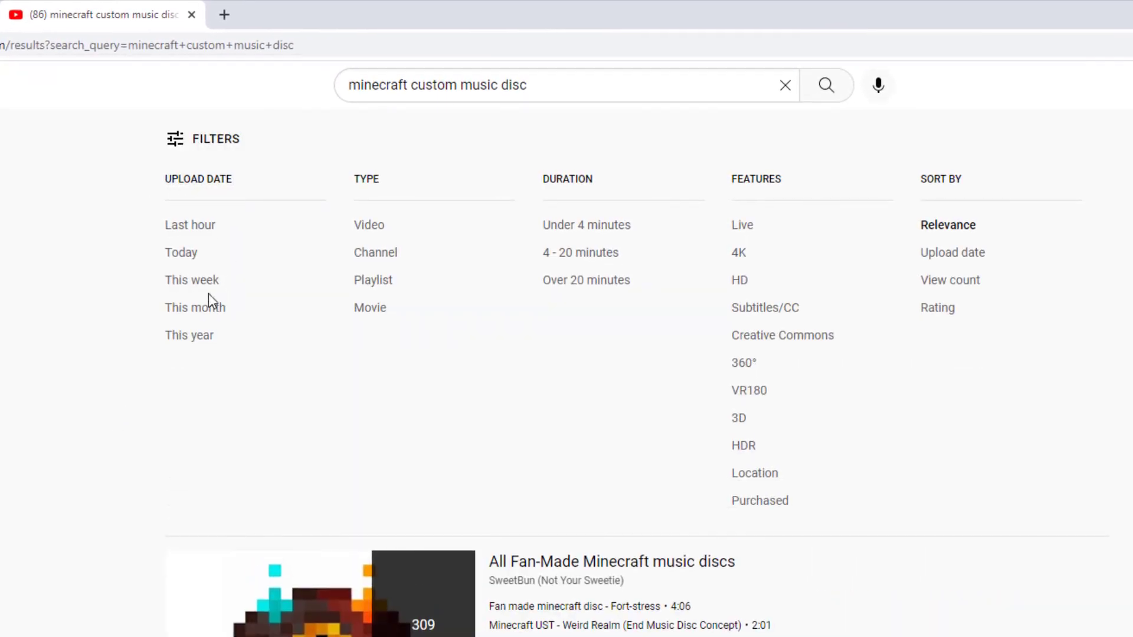
{"action": "left_click", "coordinate": [197, 284]}
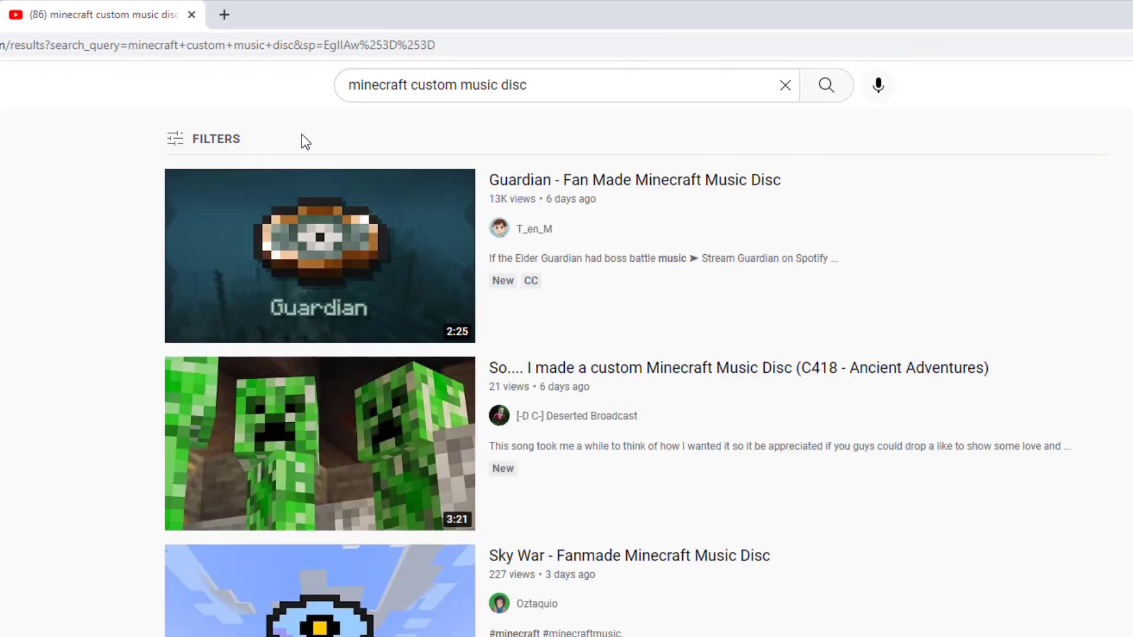
{"action": "left_click", "coordinate": [226, 142]}
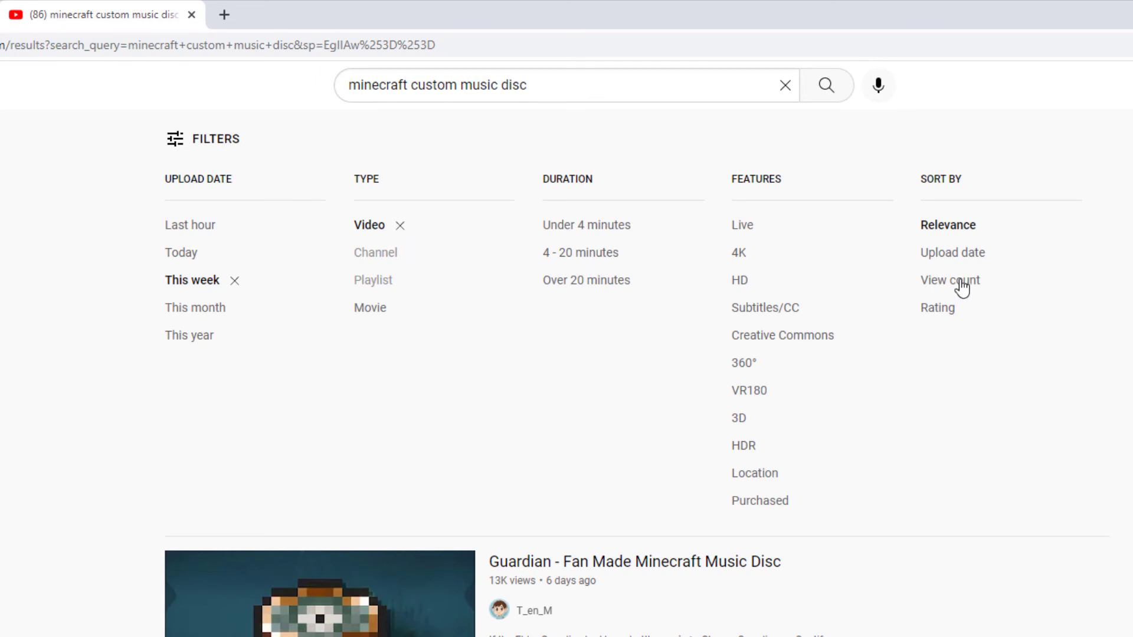
{"action": "left_click", "coordinate": [961, 283]}
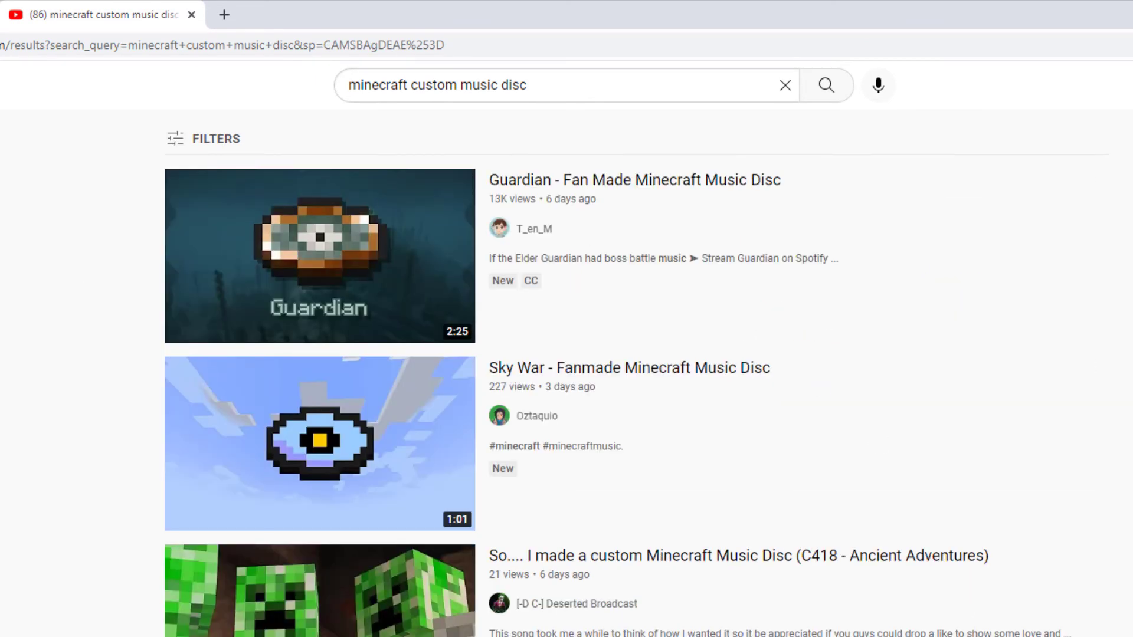